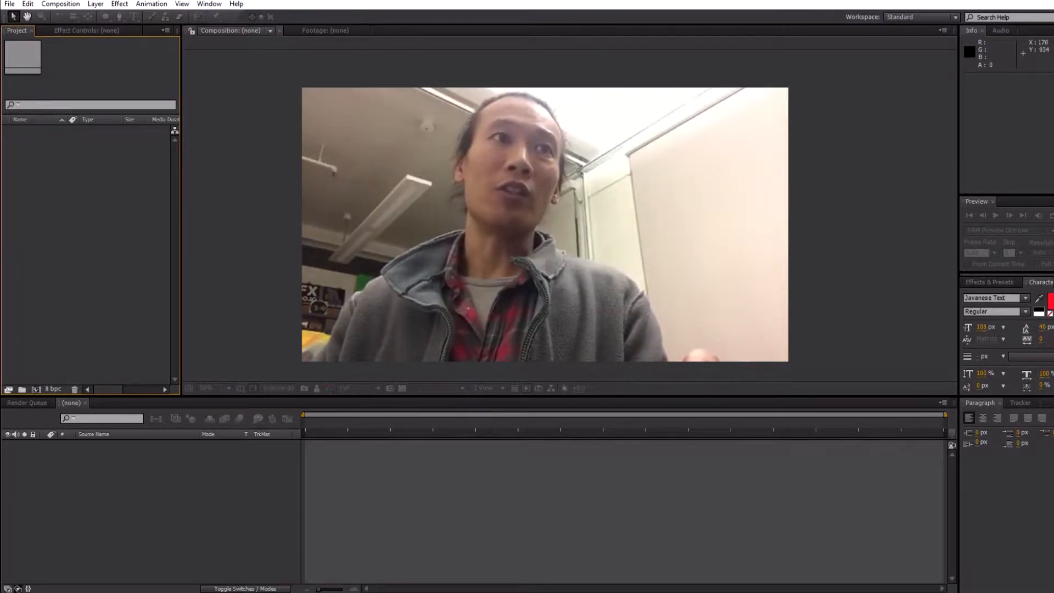
# Step: Create a 720 x 480 composition from the NTSC DV preset, with square pixels and a duration of 0;00;03;00
pyautogui.click(37, 388)
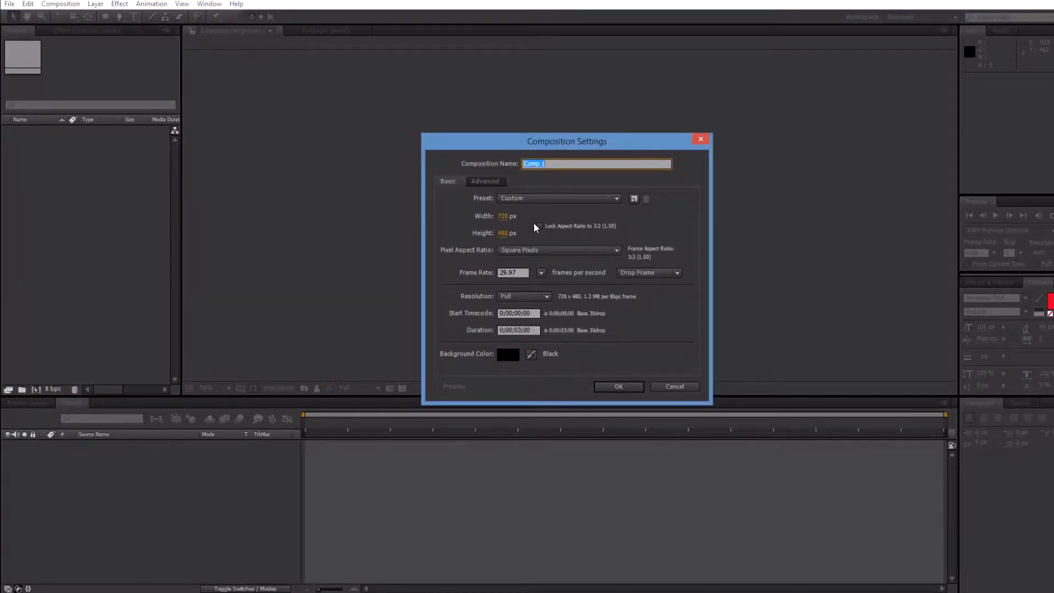
pyautogui.click(523, 199)
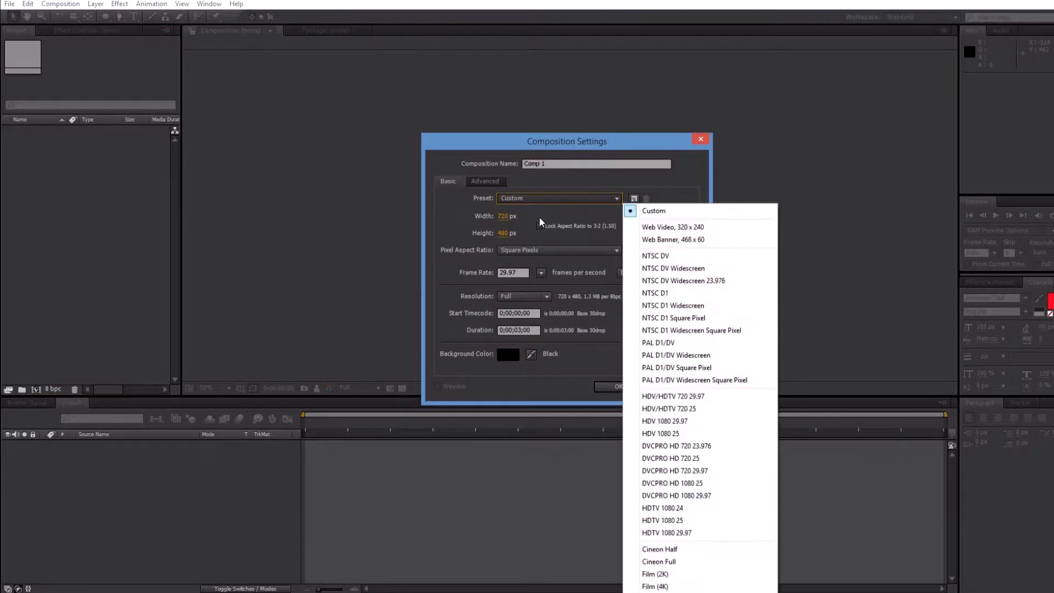
pyautogui.click(650, 256)
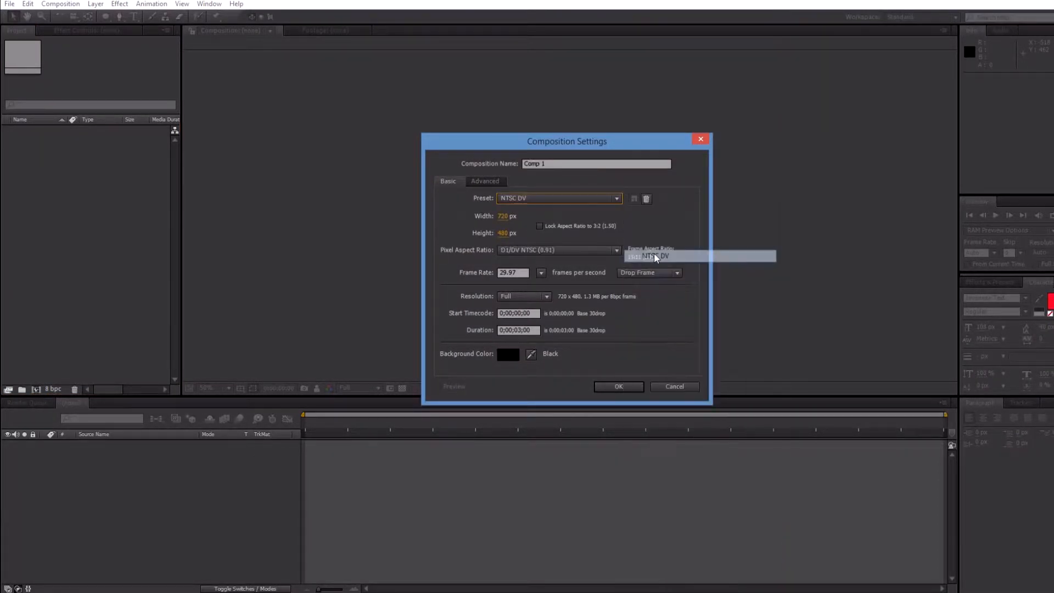
pyautogui.click(524, 256)
pyautogui.click(529, 253)
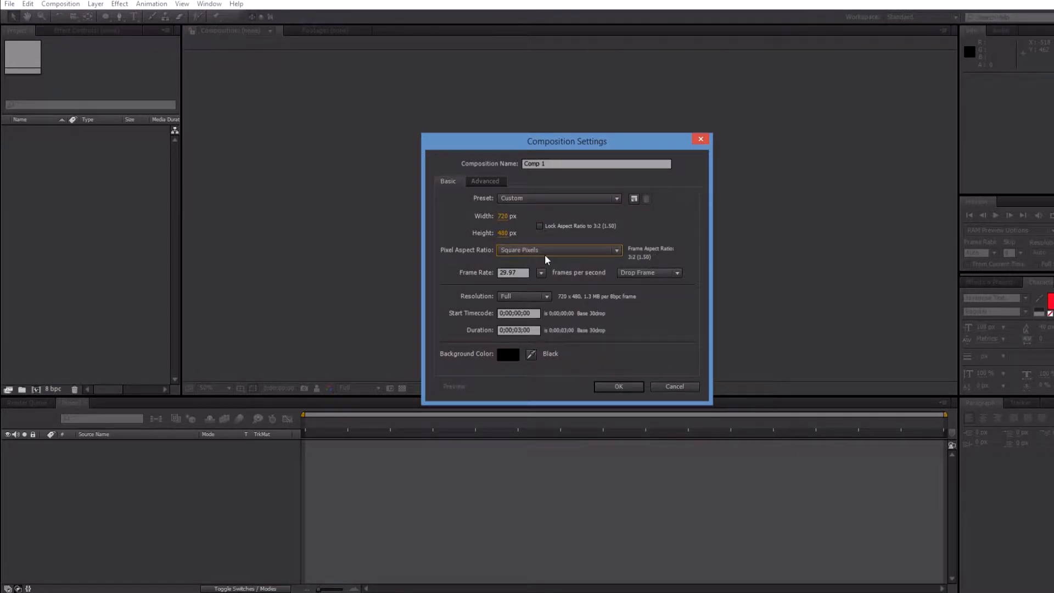
pyautogui.click(536, 329)
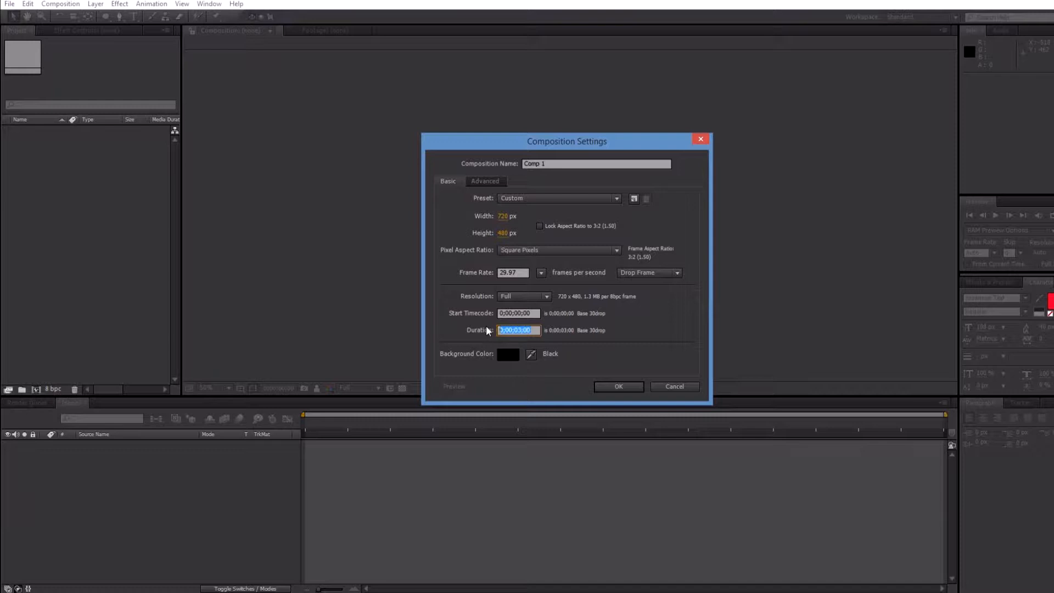
pyautogui.click(610, 386)
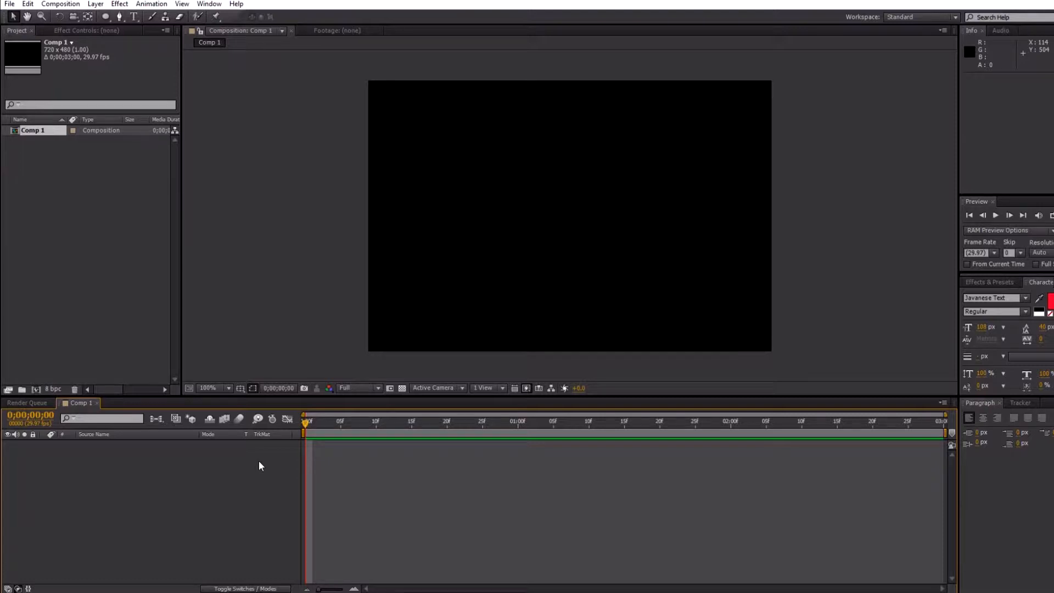
# Step: Add a full-composition yellow (FCFF00) solid and mask it to a circle about 310 px across near the frame's centre
pyautogui.hotkey('ctrl', 'y')
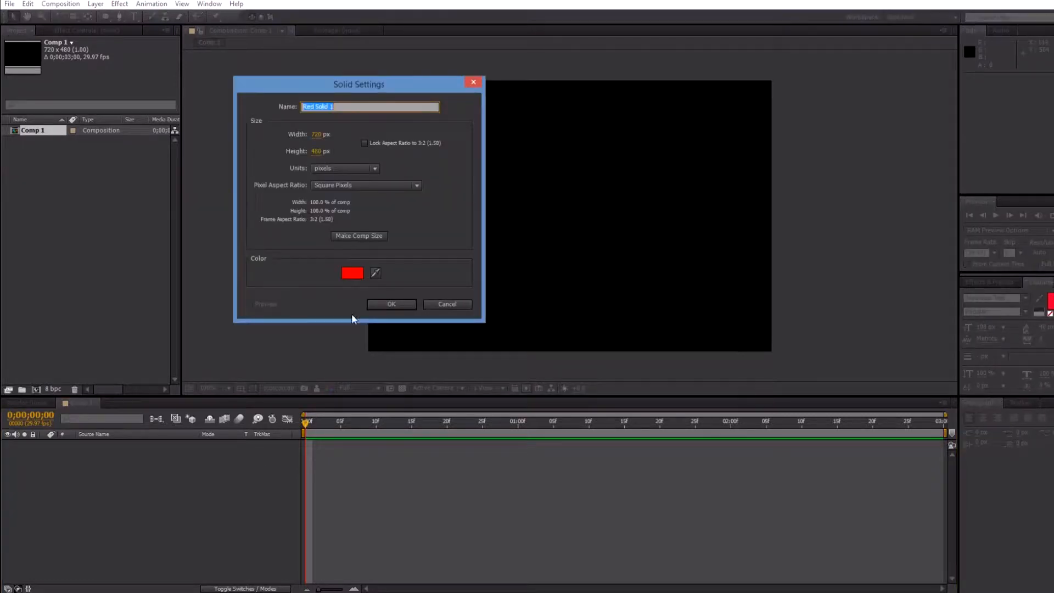
pyautogui.click(354, 272)
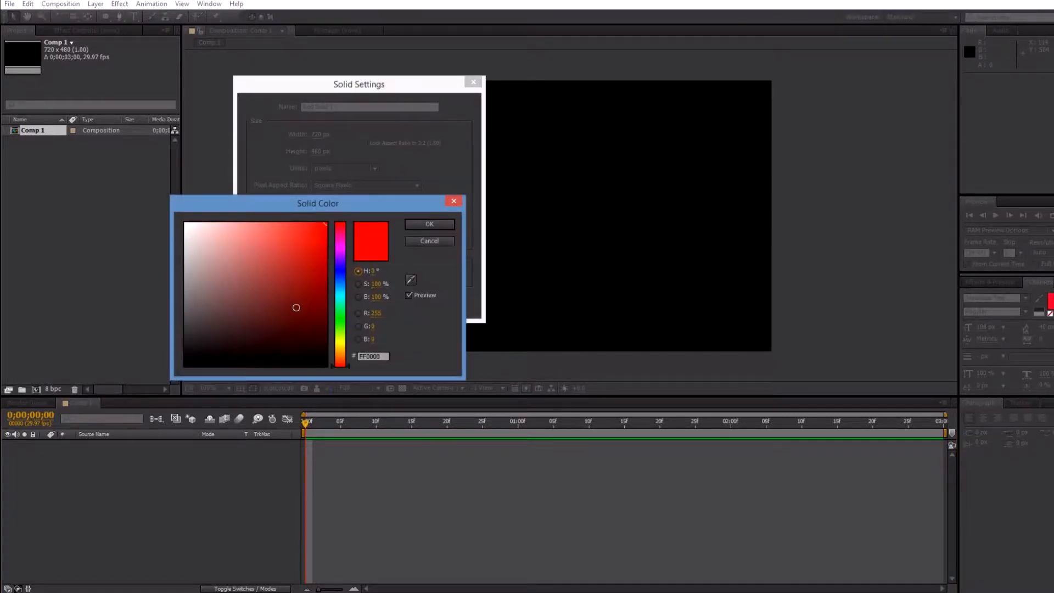
pyautogui.click(341, 341)
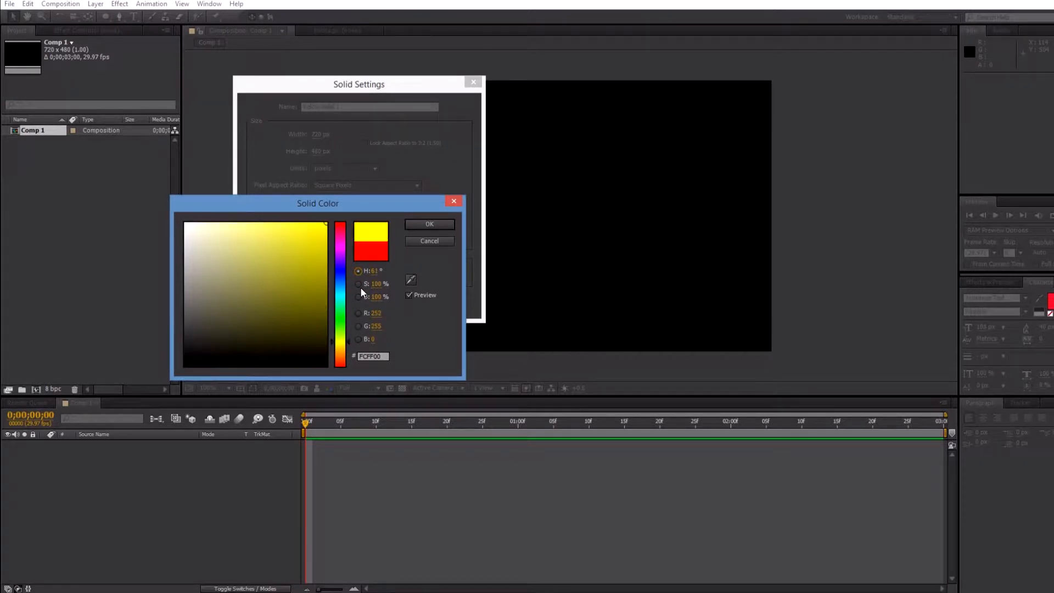
pyautogui.click(426, 223)
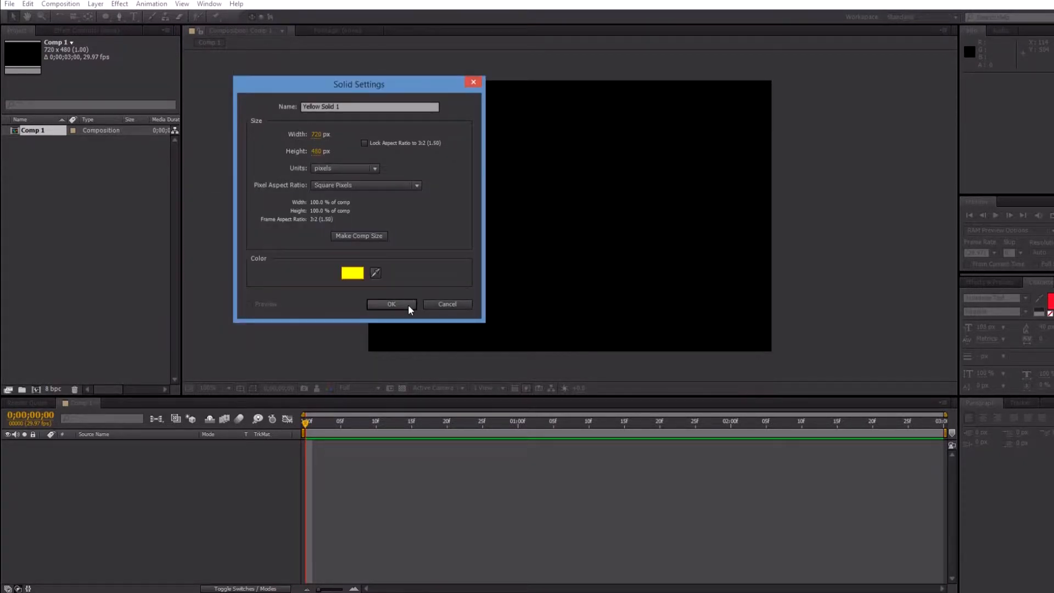
pyautogui.click(408, 304)
pyautogui.moveTo(110, 18); pyautogui.dragTo(147, 39)
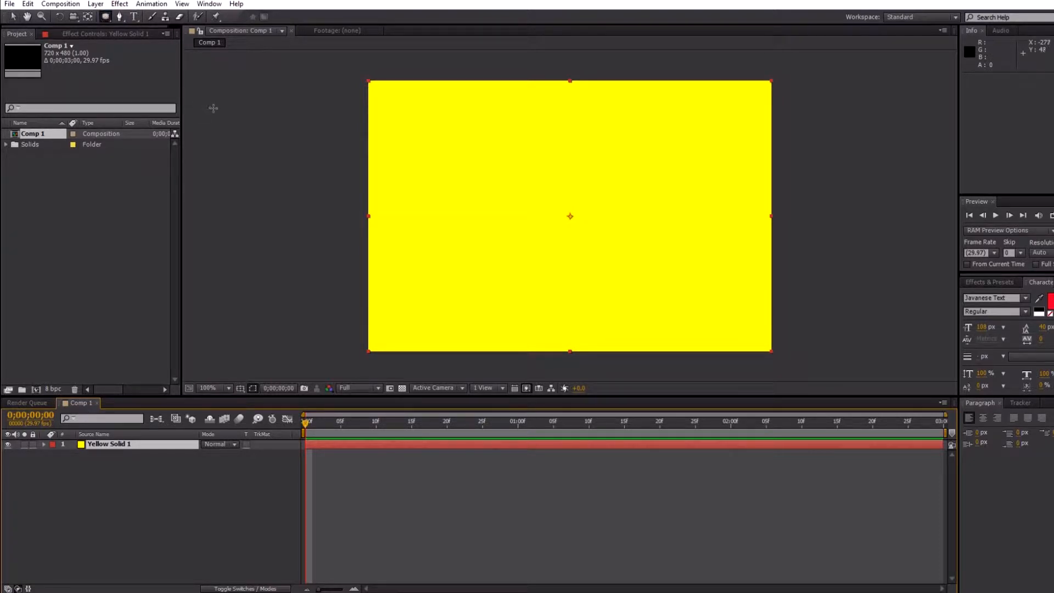
pyautogui.moveTo(487, 120); pyautogui.dragTo(659, 282)
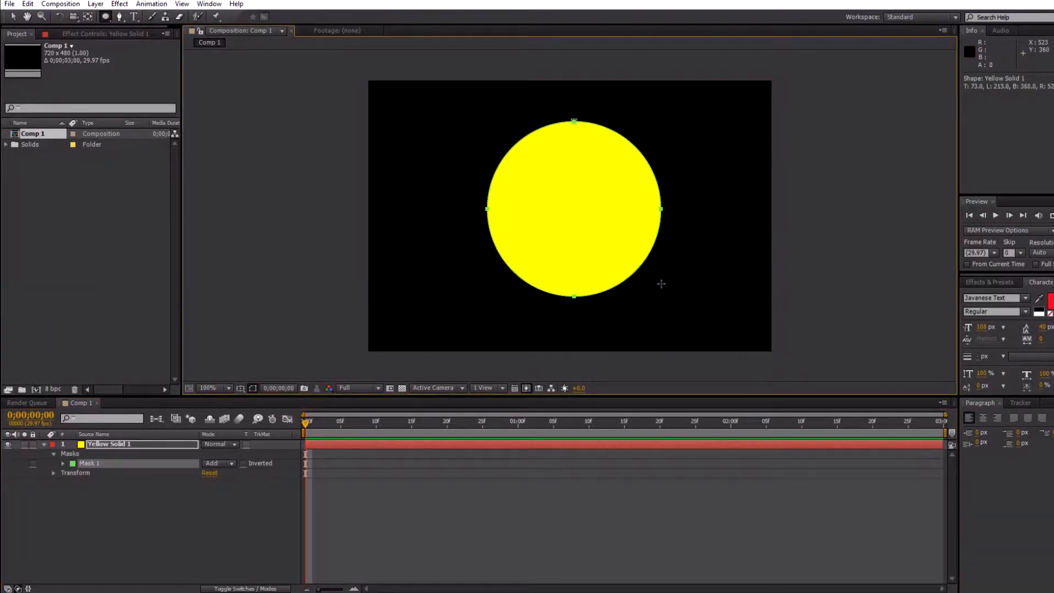
# Step: Duplicate the masked yellow solid and rename the lower copy REFERENCE
pyautogui.click(125, 442)
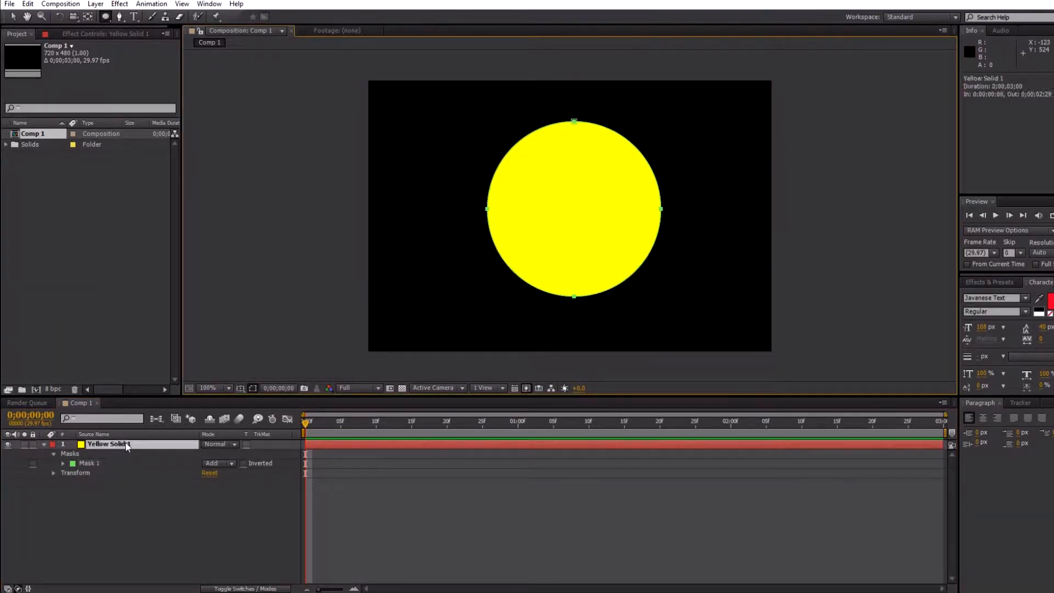
pyautogui.hotkey('ctrl', 'd')
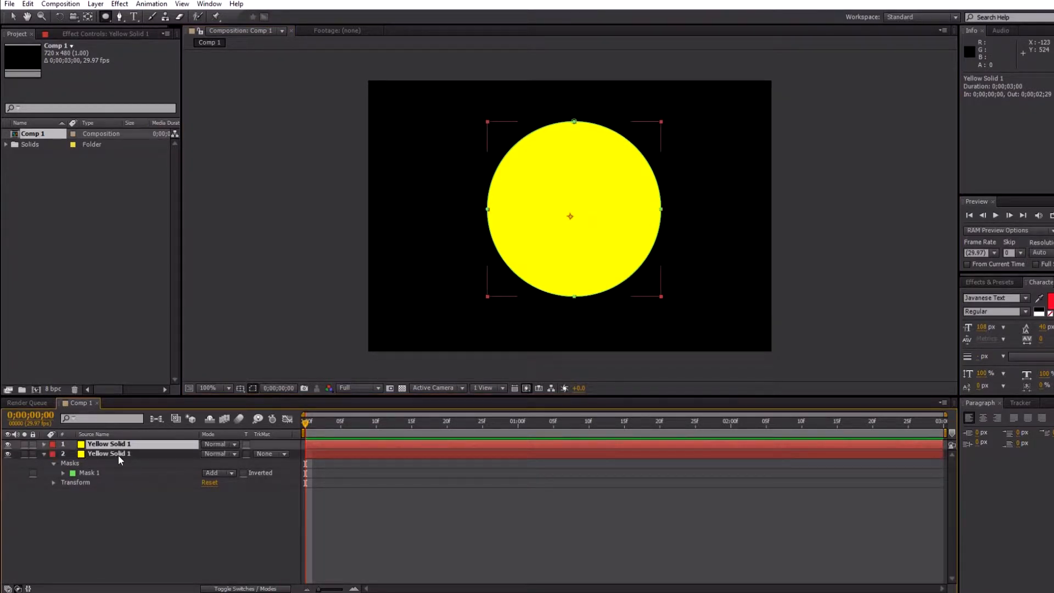
pyautogui.click(118, 456)
pyautogui.press('Return')
pyautogui.write('REFERENCE')
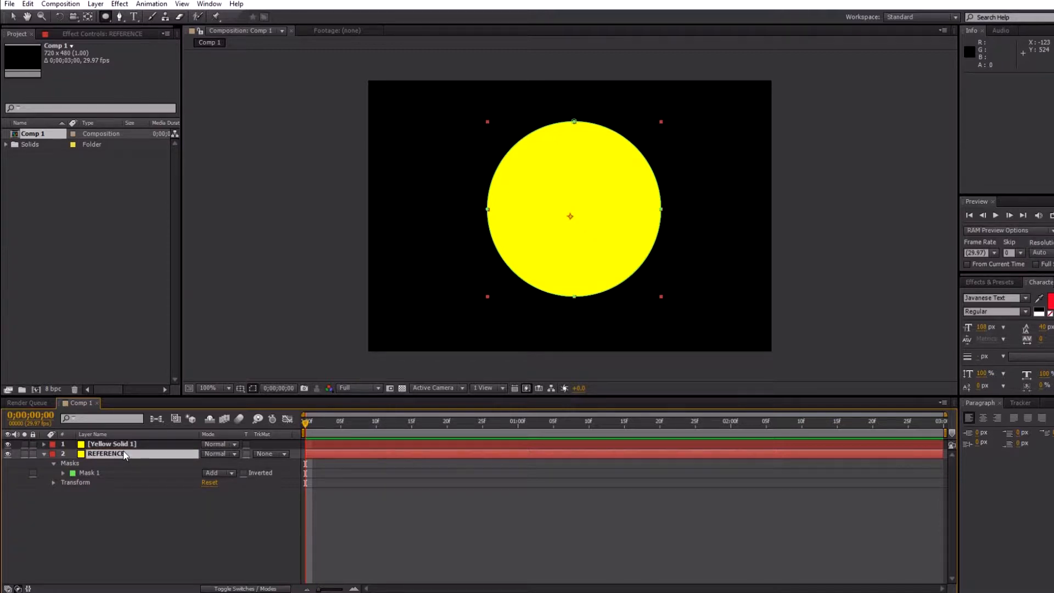
pyautogui.press('Return')
# Step: Change the REFERENCE solid's color to blue (00B4FF)
pyautogui.hotkey('ctrl', 'shift', 'y')
pyautogui.click(531, 349)
pyautogui.click(338, 281)
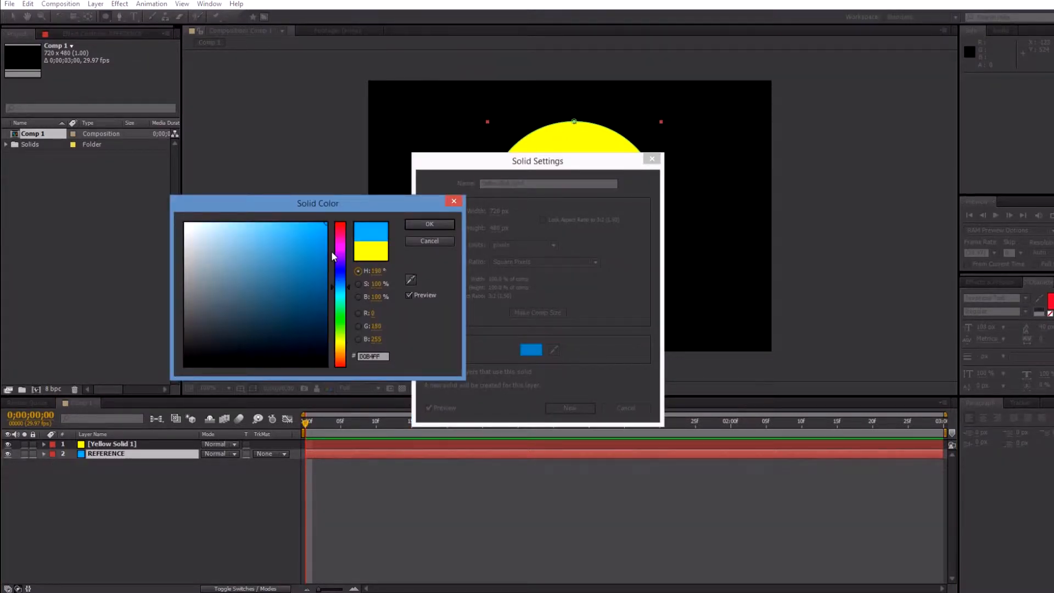
pyautogui.click(422, 223)
pyautogui.click(564, 408)
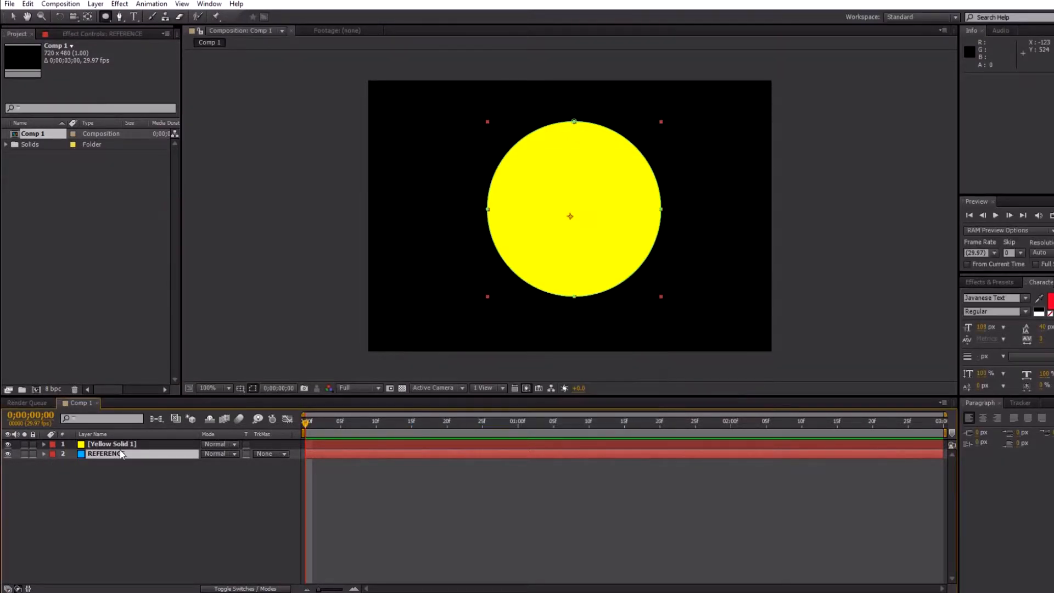
# Step: Add two vertices to the yellow layer's circular mask with the Pen tool, one above and one below its rightmost vertex
pyautogui.click(159, 445)
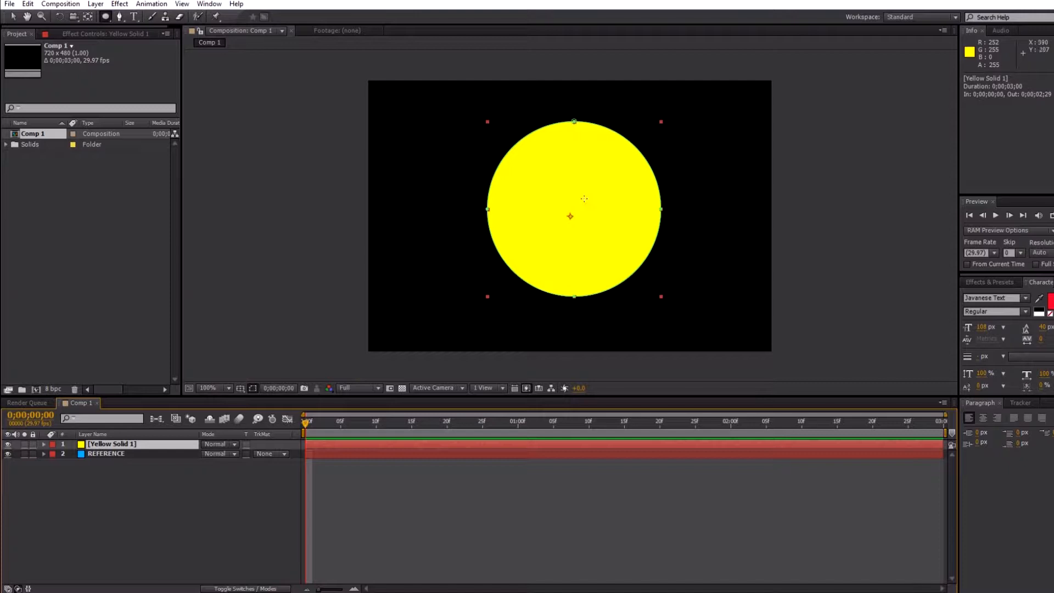
pyautogui.press('g')
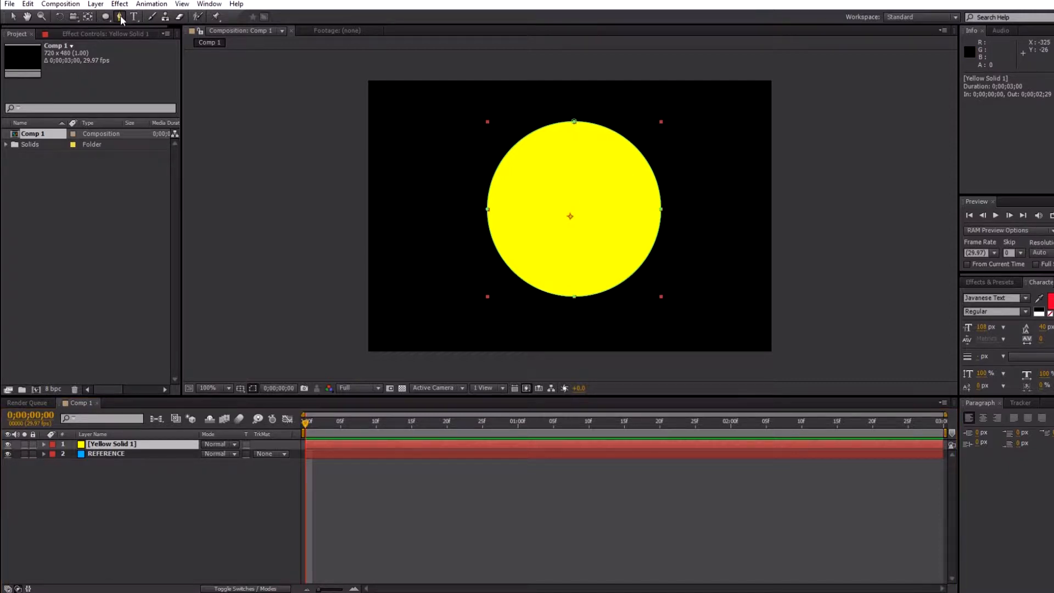
pyautogui.press('.')
pyautogui.press('.')
pyautogui.press('.')
pyautogui.press('.')
pyautogui.press(',')
pyautogui.press(',')
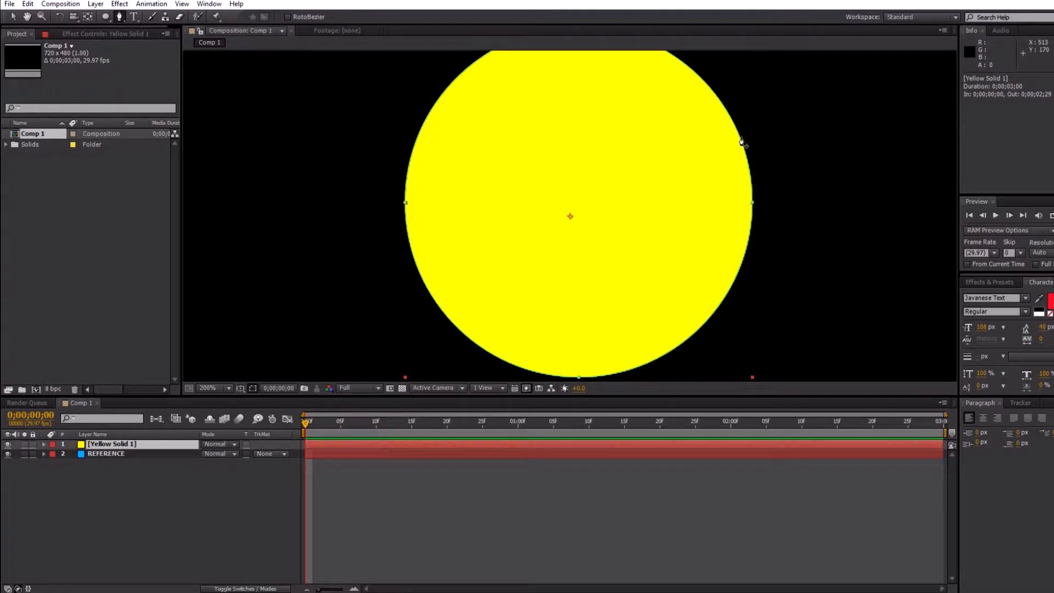
pyautogui.click(737, 134)
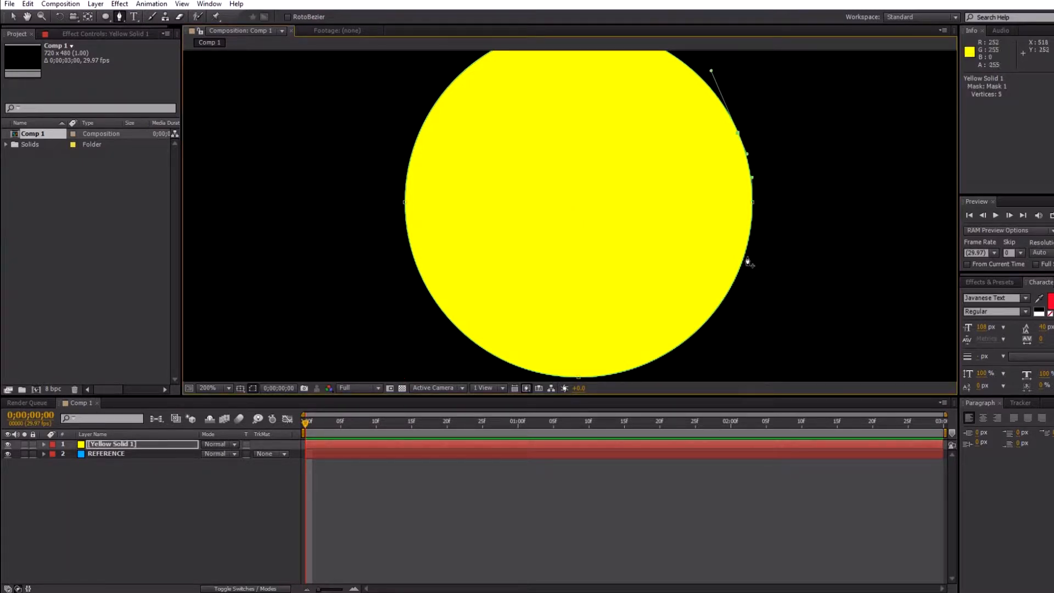
pyautogui.click(736, 280)
pyautogui.click(752, 203)
# Step: Set the mask outline color of the yellow layer's Mask 1 to red (FF0000)
pyautogui.click(65, 462)
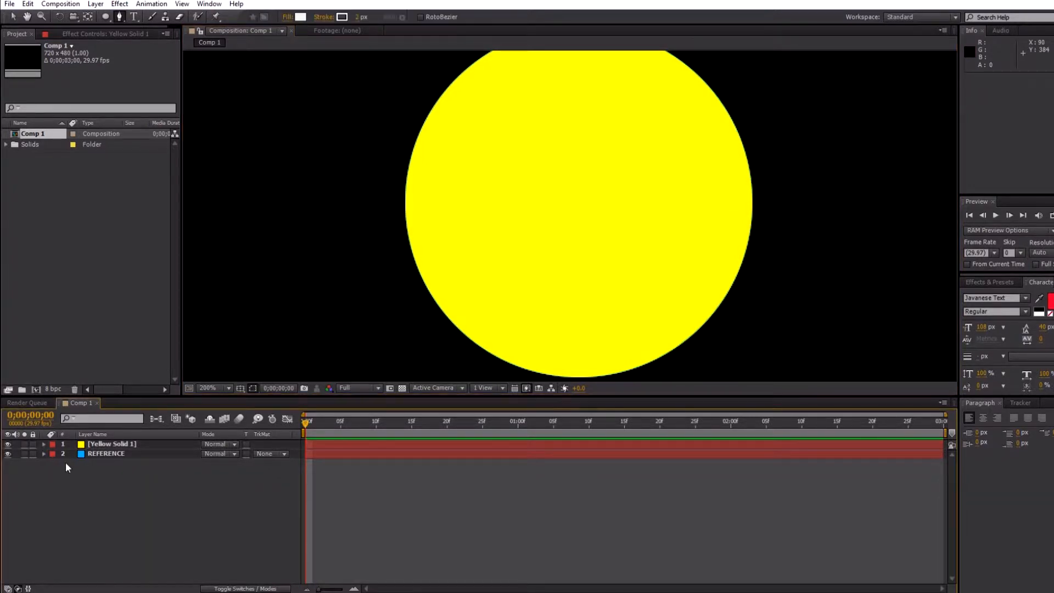
pyautogui.click(43, 443)
pyautogui.press('m')
pyautogui.click(73, 454)
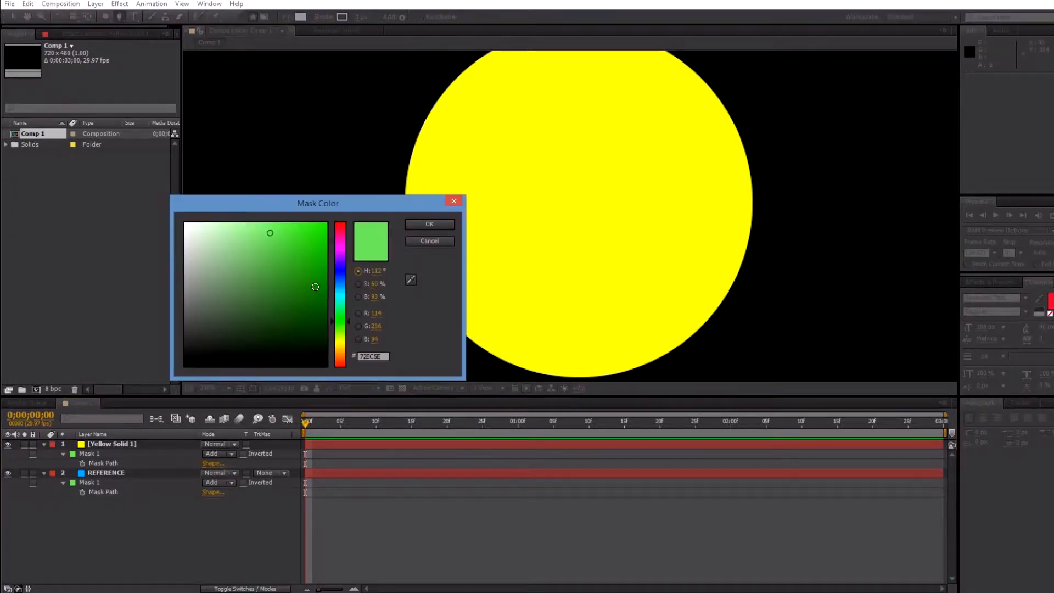
pyautogui.moveTo(338, 283); pyautogui.dragTo(344, 226)
pyautogui.click(326, 223)
pyautogui.click(444, 225)
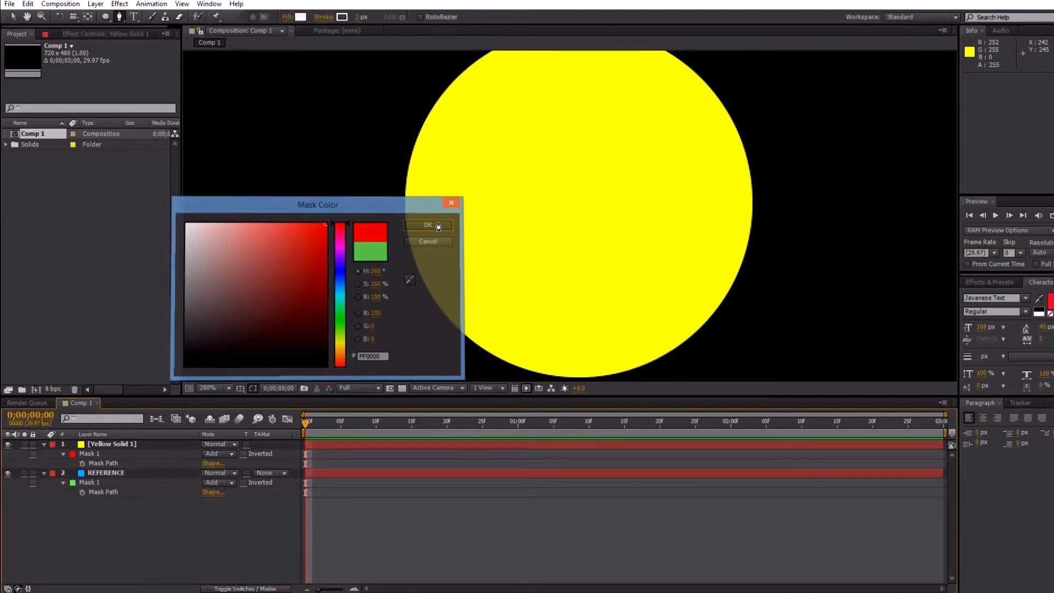
# Step: Move the rightmost vertex of the yellow layer's mask horizontally inward to the circle's centre to open a wedge
pyautogui.click(87, 453)
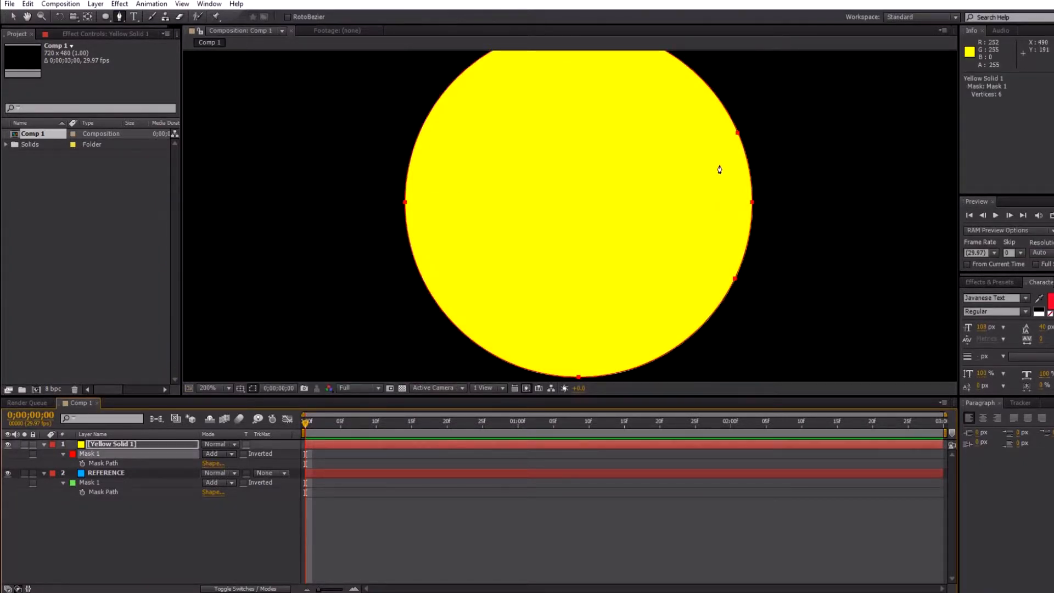
pyautogui.keyDown('ctrl'); pyautogui.click(778, 201); pyautogui.keyUp('ctrl')
pyautogui.keyDown('ctrl'); pyautogui.click(752, 202); pyautogui.keyUp('ctrl')
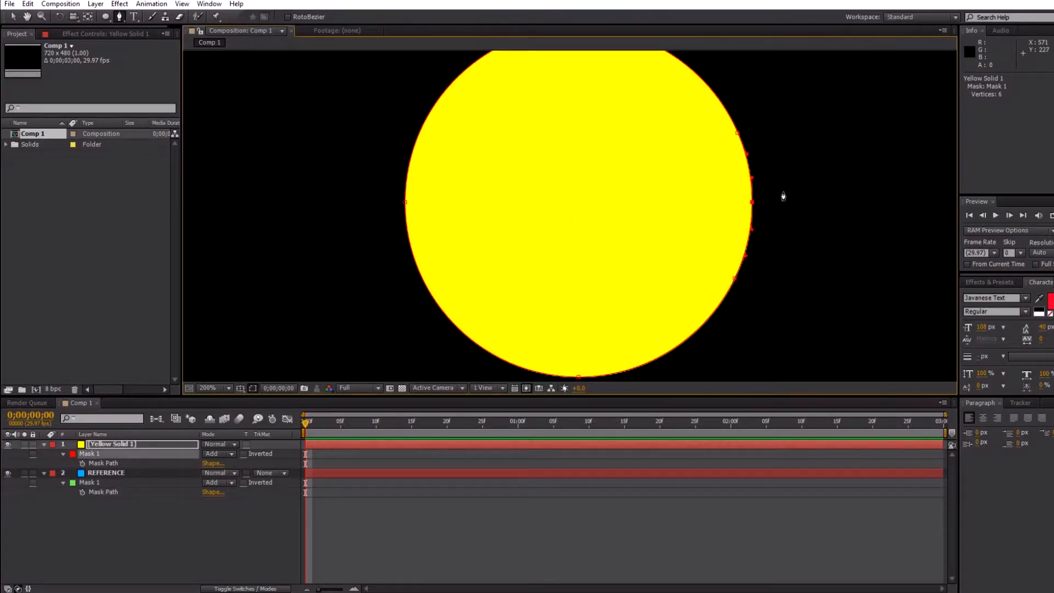
pyautogui.press('Left')
pyautogui.press('Left')
pyautogui.press('Left')
pyautogui.press('Left')
pyautogui.press('Left')
pyautogui.press('Left')
pyautogui.press('Left')
pyautogui.press('Left')
pyautogui.press('Left')
pyautogui.press('Left')
pyautogui.press('Left')
pyautogui.press('Left')
pyautogui.press('Left')
pyautogui.press('Left')
pyautogui.press('Left')
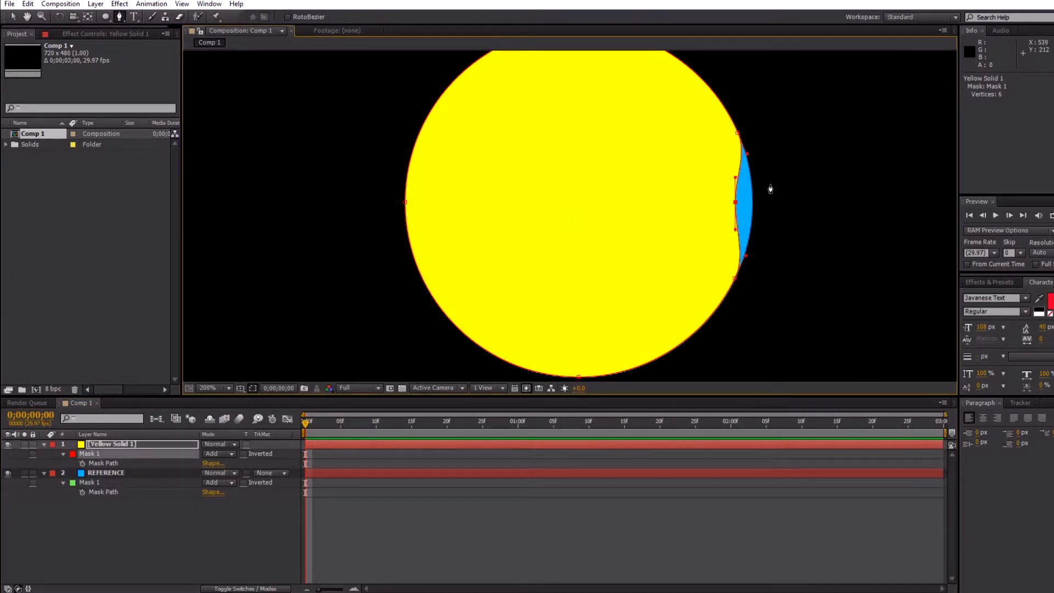
pyautogui.hotkey('shift', 'Left')
pyautogui.hotkey('shift', 'Left')
pyautogui.hotkey('shift', 'Left')
pyautogui.hotkey('shift', 'Left')
pyautogui.hotkey('shift', 'Left')
pyautogui.hotkey('shift', 'Left')
pyautogui.hotkey('shift', 'Left')
pyautogui.hotkey('shift', 'Left')
pyautogui.hotkey('shift', 'Left')
pyautogui.hotkey('shift', 'Left')
pyautogui.hotkey('shift', 'Left')
pyautogui.hotkey('shift', 'Left')
pyautogui.hotkey('shift', 'Left')
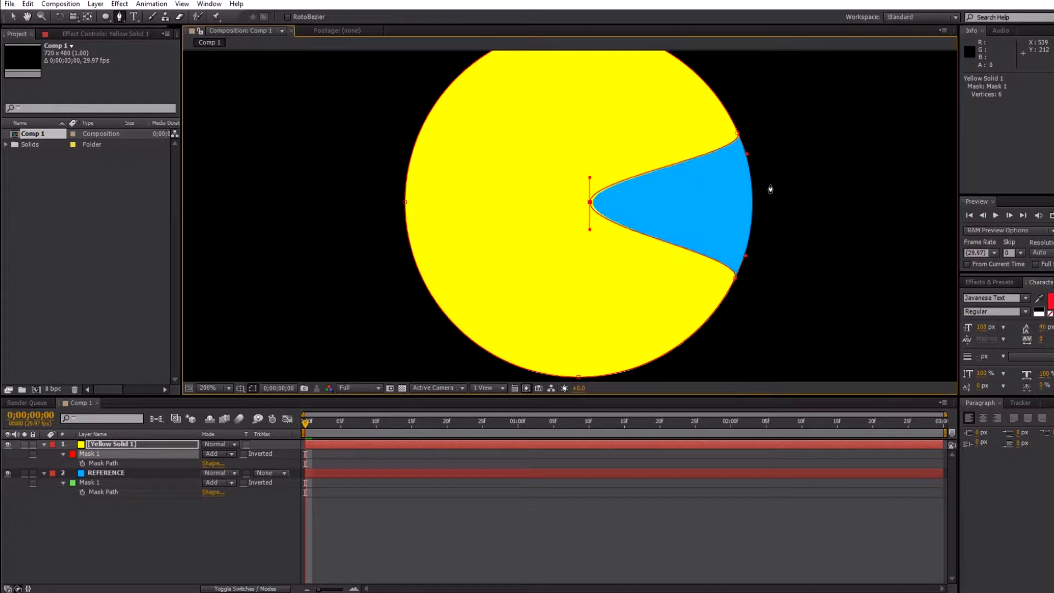
pyautogui.hotkey('shift', 'Left')
pyautogui.hotkey('shift', 'Left')
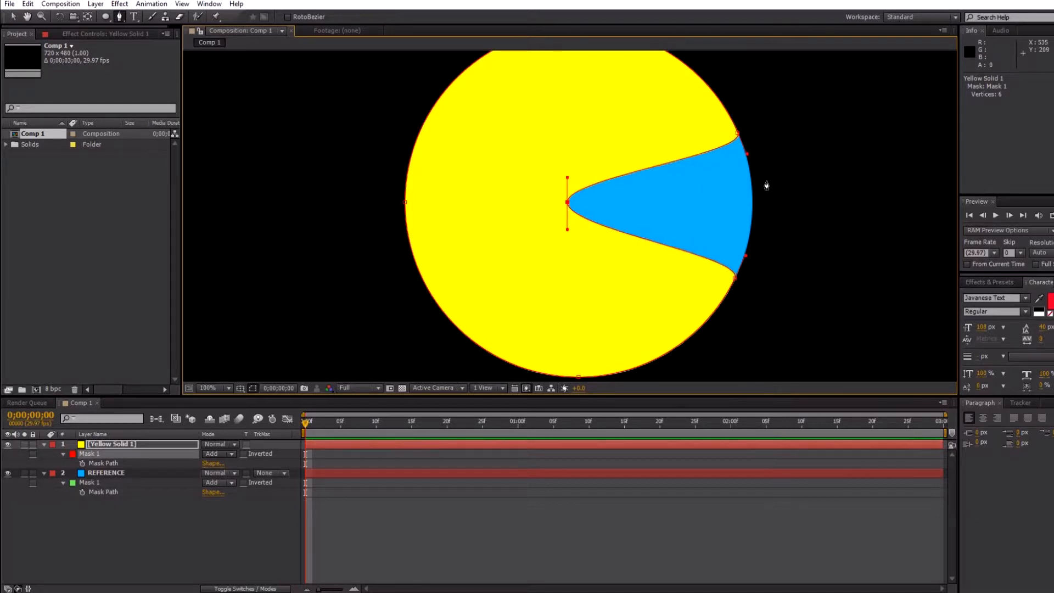
pyautogui.press(',')
pyautogui.hotkey('shift', 'Right')
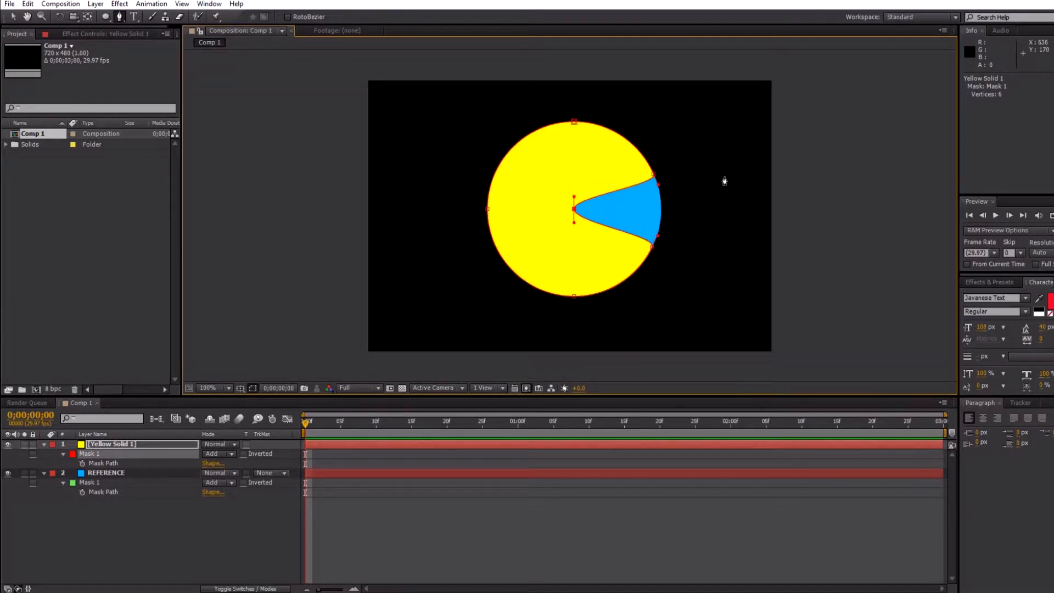
# Step: Convert the wedge's centre vertex and its upper outer vertex from smooth to sharp corner points
pyautogui.press('.')
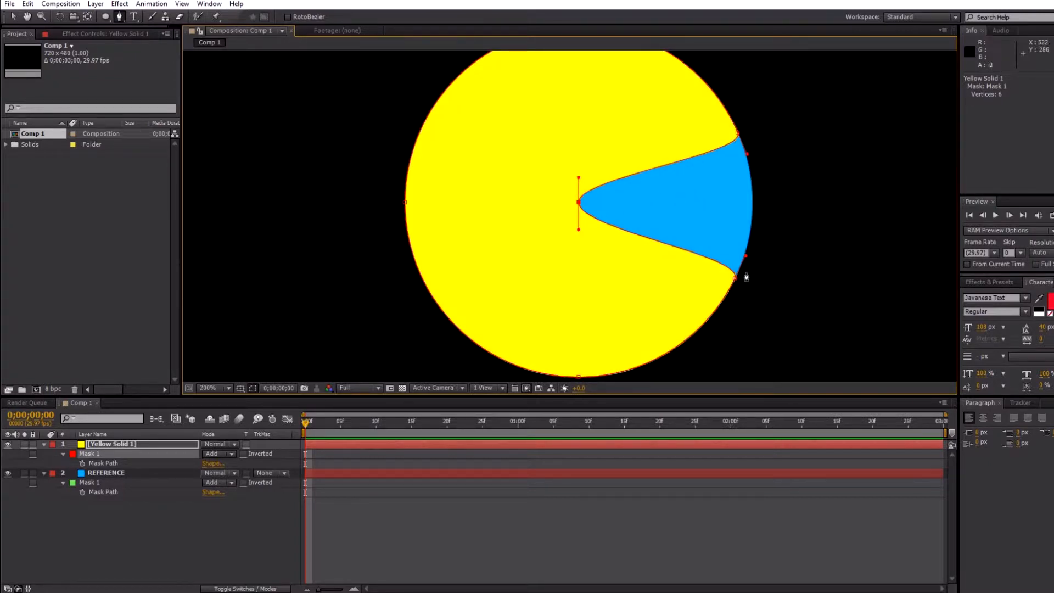
pyautogui.keyDown('alt'); pyautogui.click(579, 203); pyautogui.keyUp('alt')
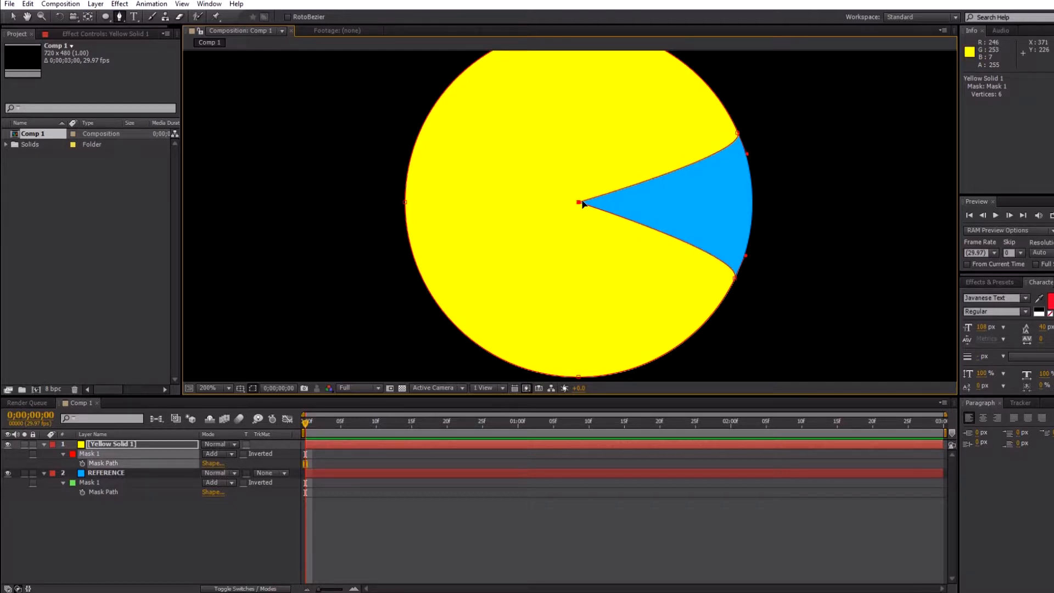
pyautogui.press('.')
pyautogui.moveTo(773, 145); pyautogui.dragTo(618, 312)
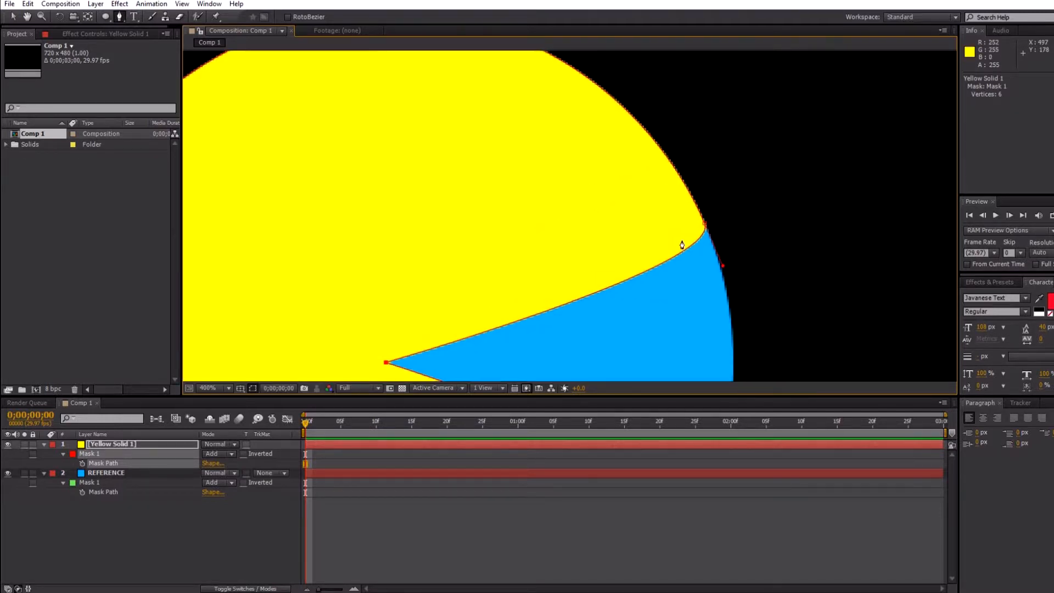
pyautogui.click(705, 225)
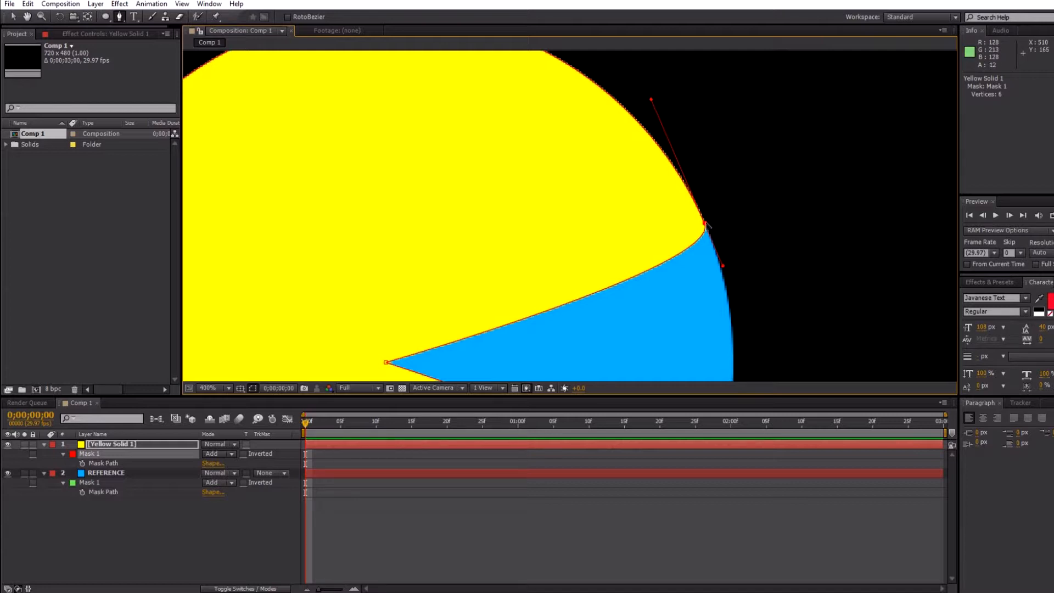
pyautogui.keyDown('alt'); pyautogui.click(705, 225); pyautogui.keyUp('alt')
pyautogui.press(',')
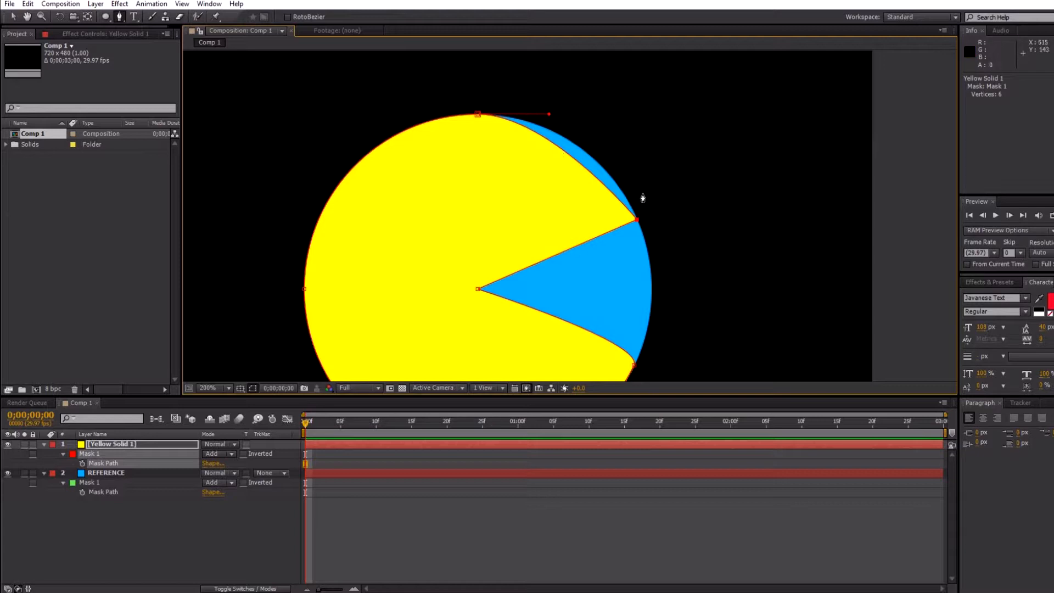
# Step: Restore the curve handles of the wedge's upper outer vertex and aim its inner handle at the circle's centre to straighten the upper edge
pyautogui.moveTo(636, 220); pyautogui.dragTo(645, 243)
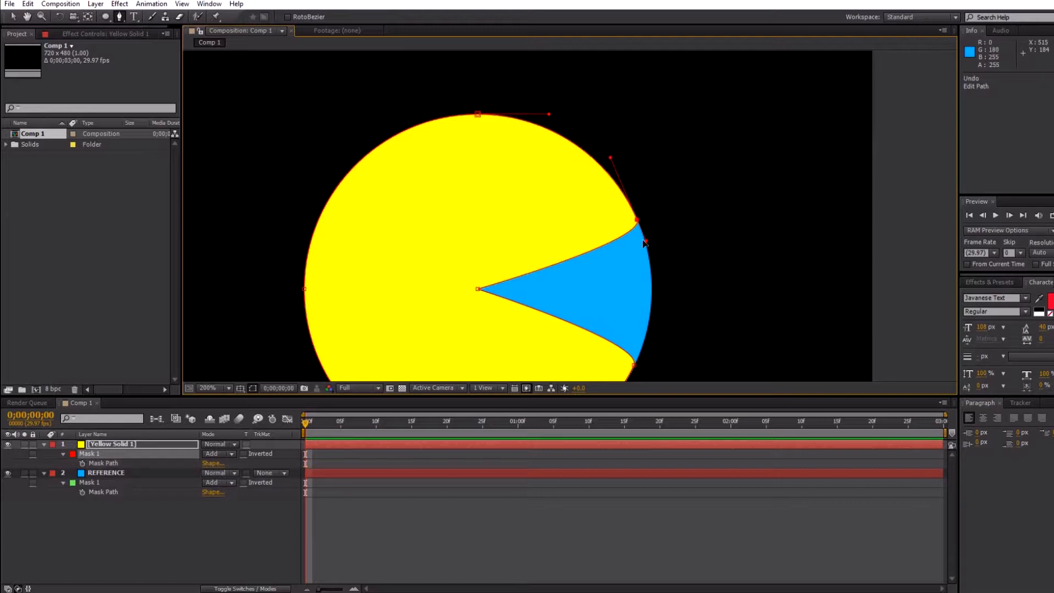
pyautogui.press('.')
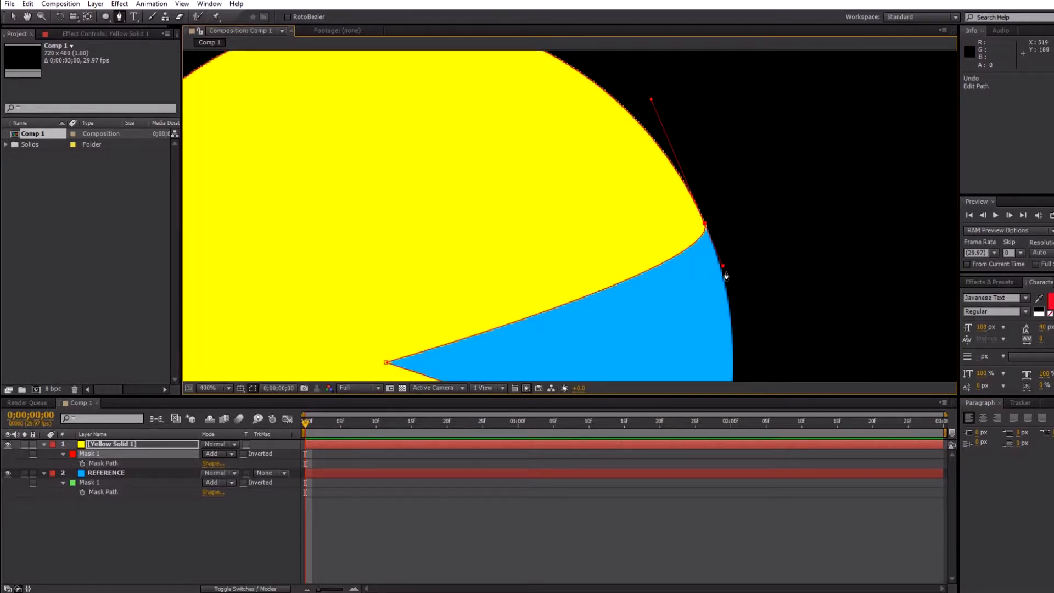
pyautogui.moveTo(723, 267); pyautogui.dragTo(483, 319)
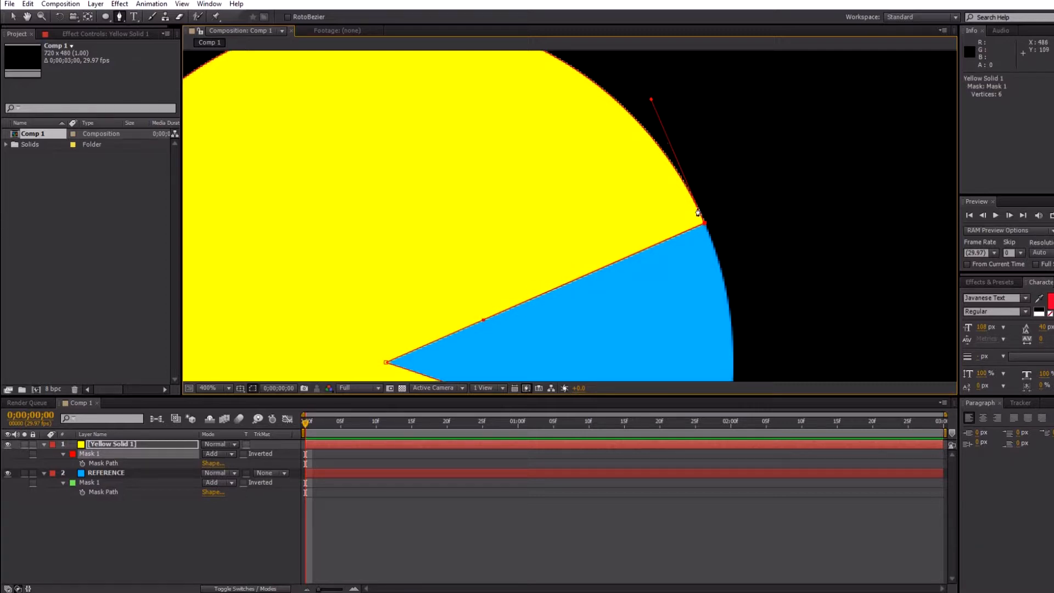
pyautogui.press(',')
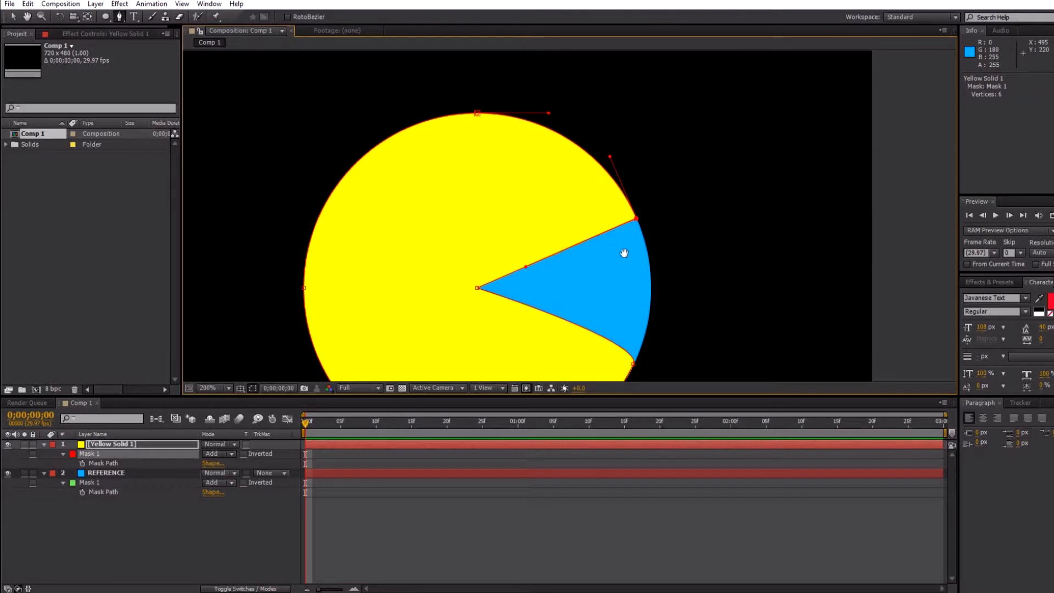
# Step: Aim the inner handle of the wedge's lower outer vertex at the circle's centre to straighten the lower edge while preserving the outer arc
pyautogui.moveTo(624, 253); pyautogui.dragTo(644, 206)
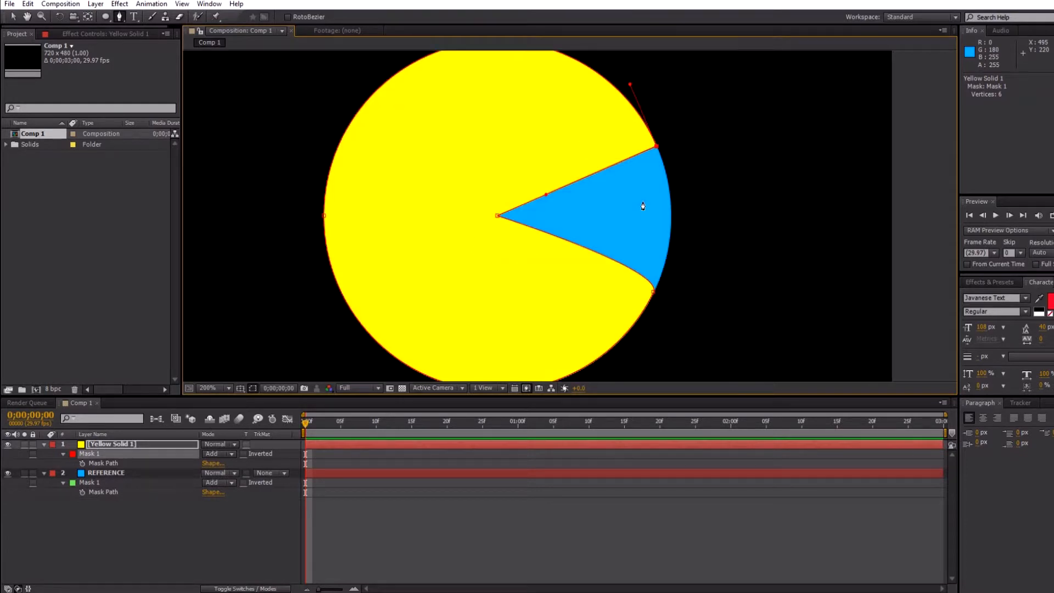
pyautogui.click(654, 291)
pyautogui.hotkey('ctrl', 'z')
pyautogui.click(654, 291)
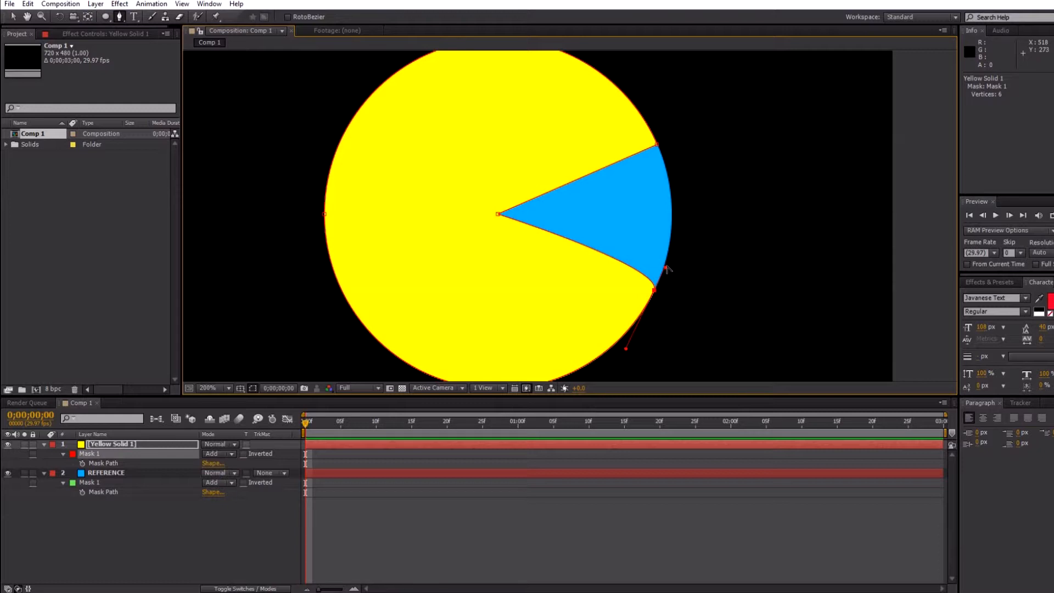
pyautogui.moveTo(667, 268); pyautogui.dragTo(539, 235)
pyautogui.press(',')
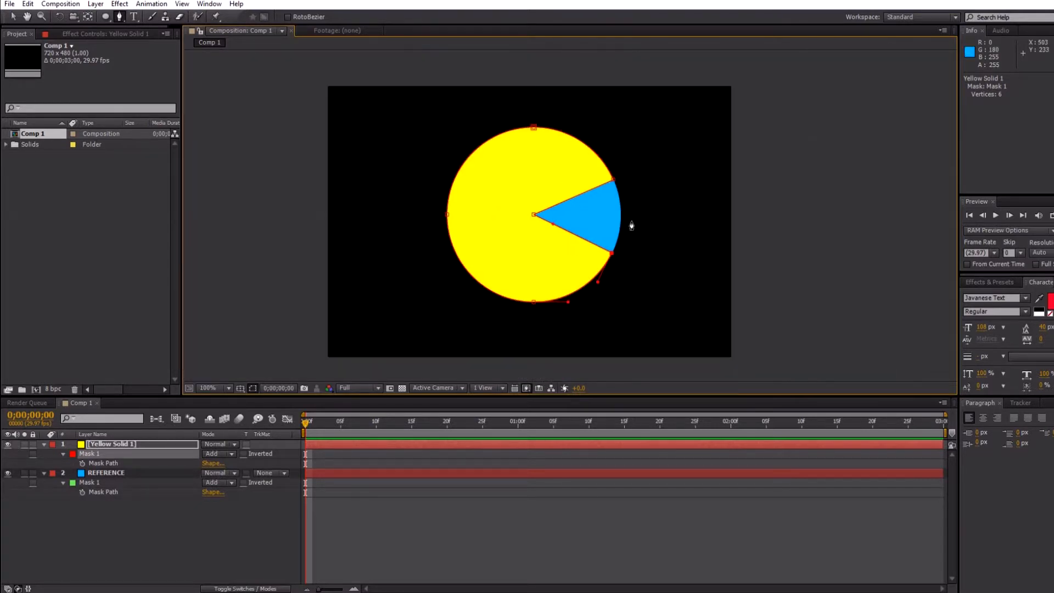
# Step: Enable keyframing for the yellow layer's Mask Path at 0;00;00;00 and move the current time to 0;00;01;00
pyautogui.click(44, 473)
pyautogui.click(82, 463)
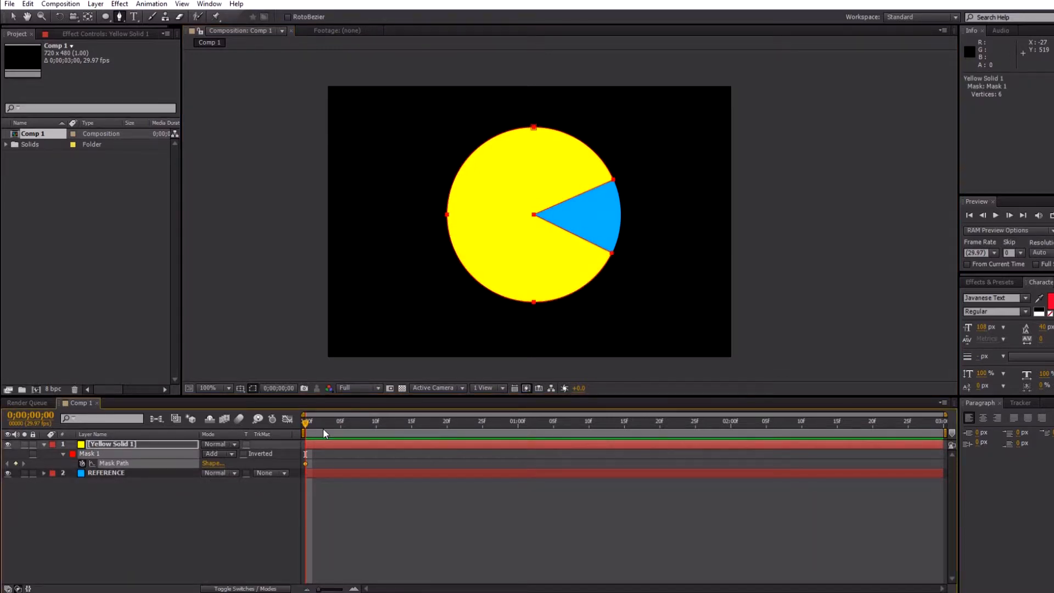
pyautogui.click(355, 421)
pyautogui.click(518, 421)
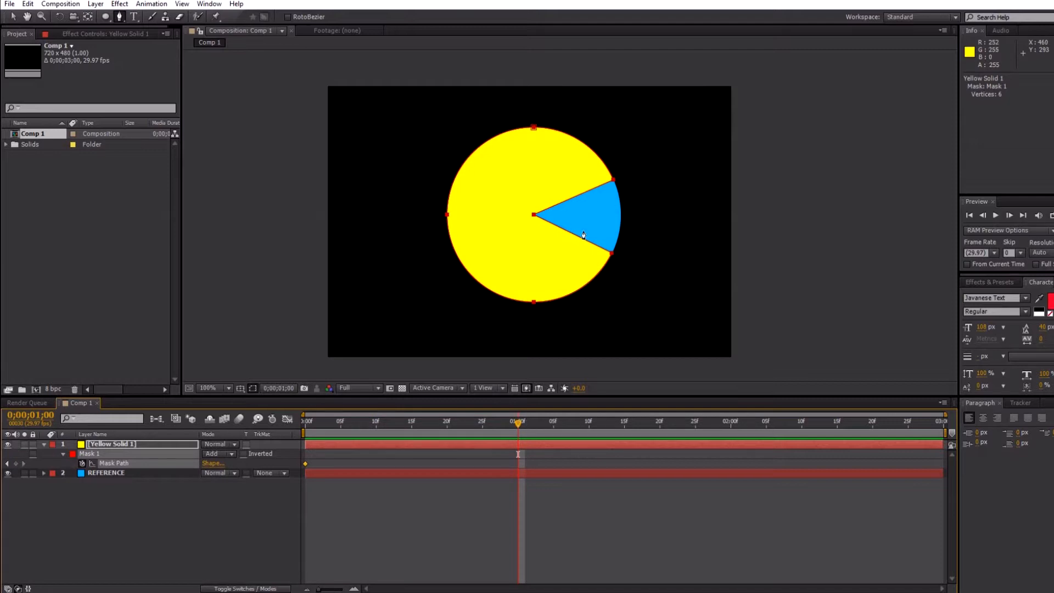
# Step: At 0;00;01;00, move the wedge's upper outer vertex down to the circle's rightmost point and straighten the upper edge with its inner handle
pyautogui.press('.')
pyautogui.press('.')
pyautogui.press(',')
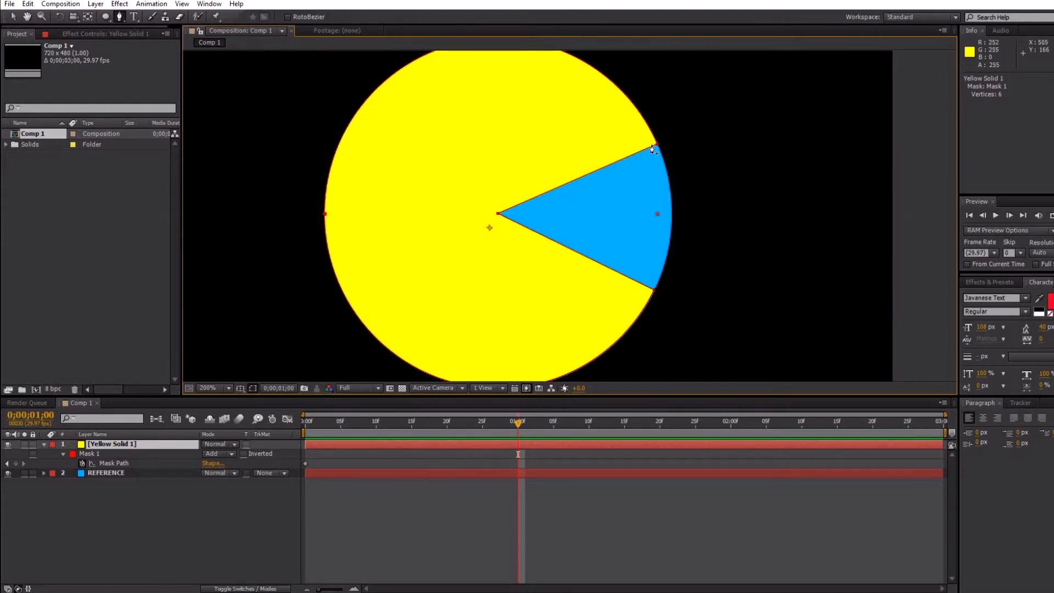
pyautogui.click(658, 158)
pyautogui.moveTo(659, 162); pyautogui.dragTo(672, 210)
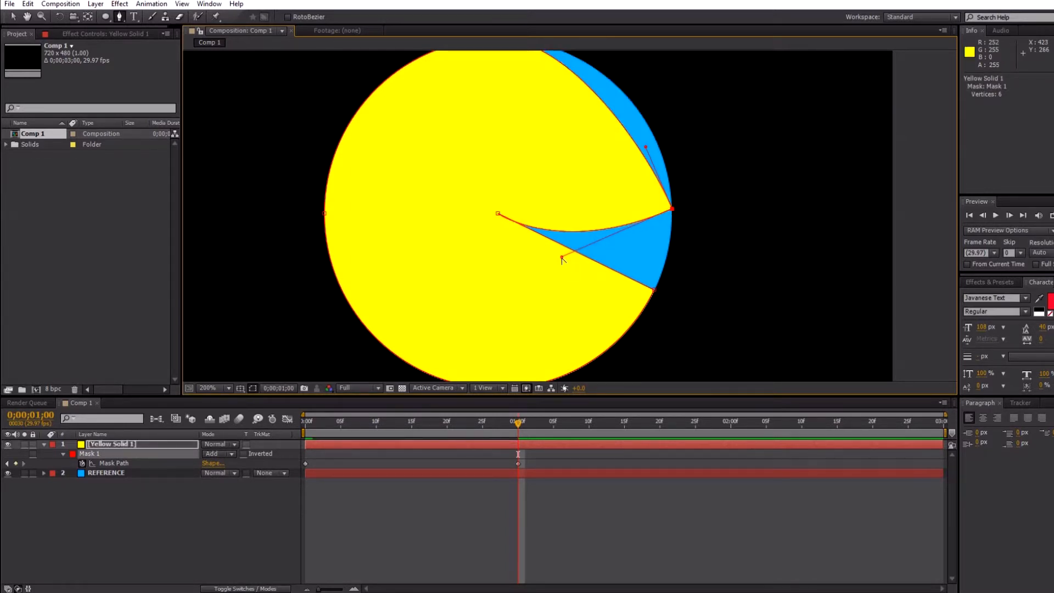
pyautogui.moveTo(561, 257); pyautogui.dragTo(527, 216)
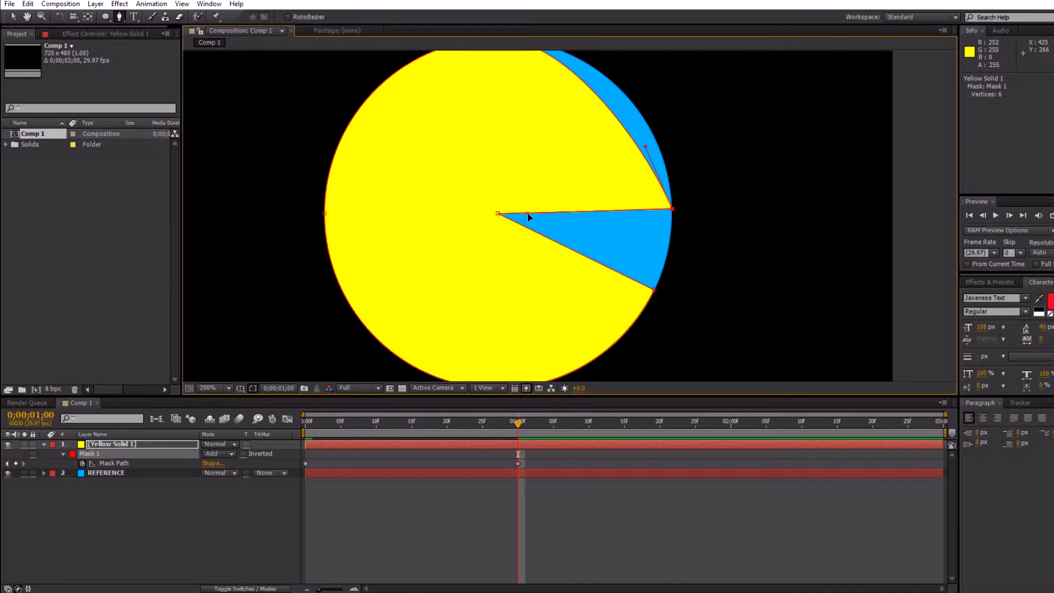
# Step: Pull the upper outer vertex's other handle vertically upward until the mask's upper arc follows the blue reference circle
pyautogui.scroll(-1, 710, 212)
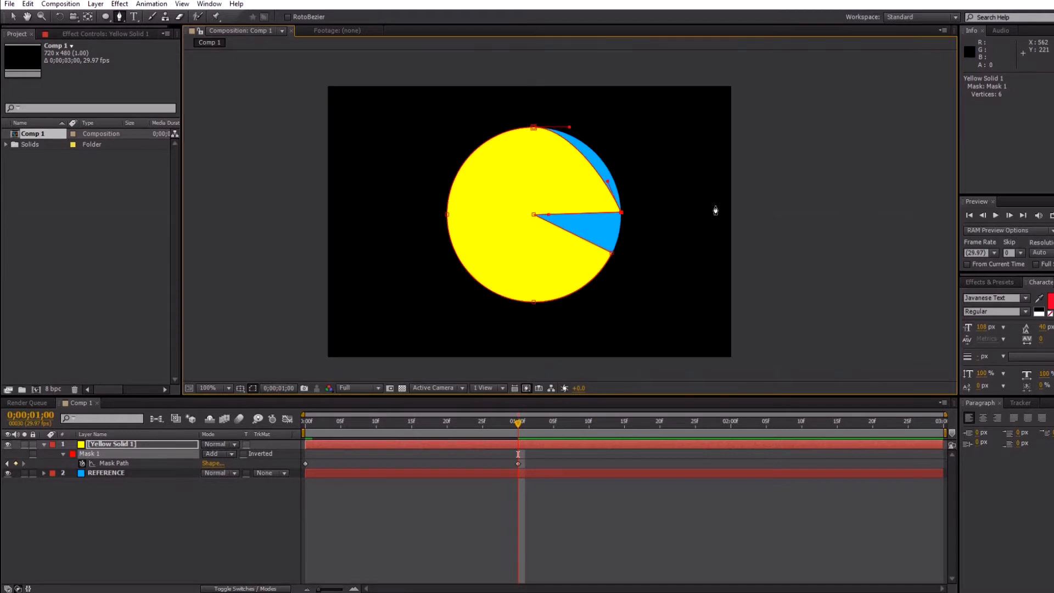
pyautogui.scroll(1, 637, 153)
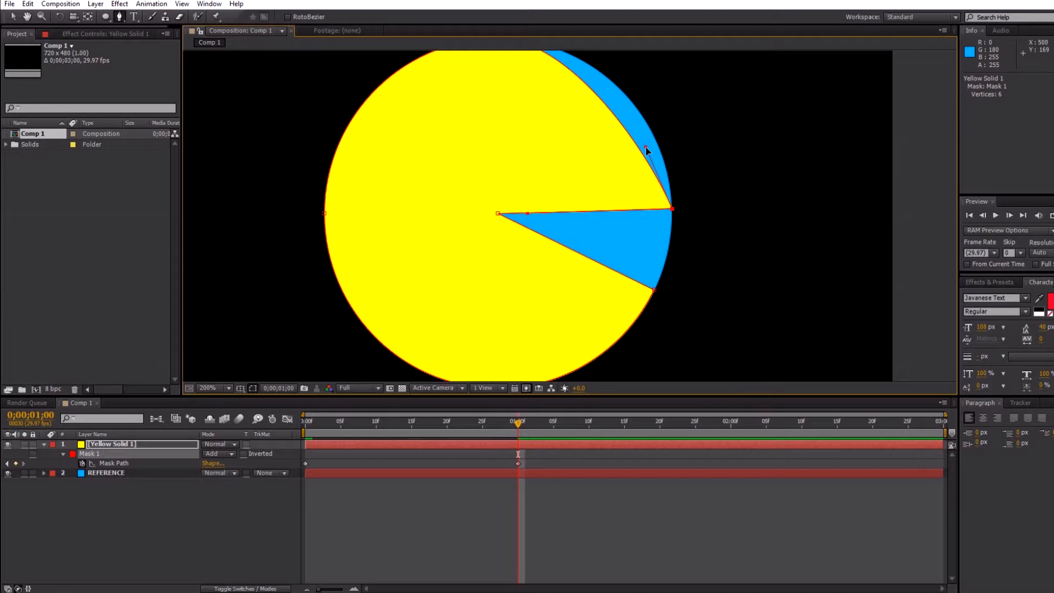
pyautogui.moveTo(648, 145); pyautogui.dragTo(672, 95)
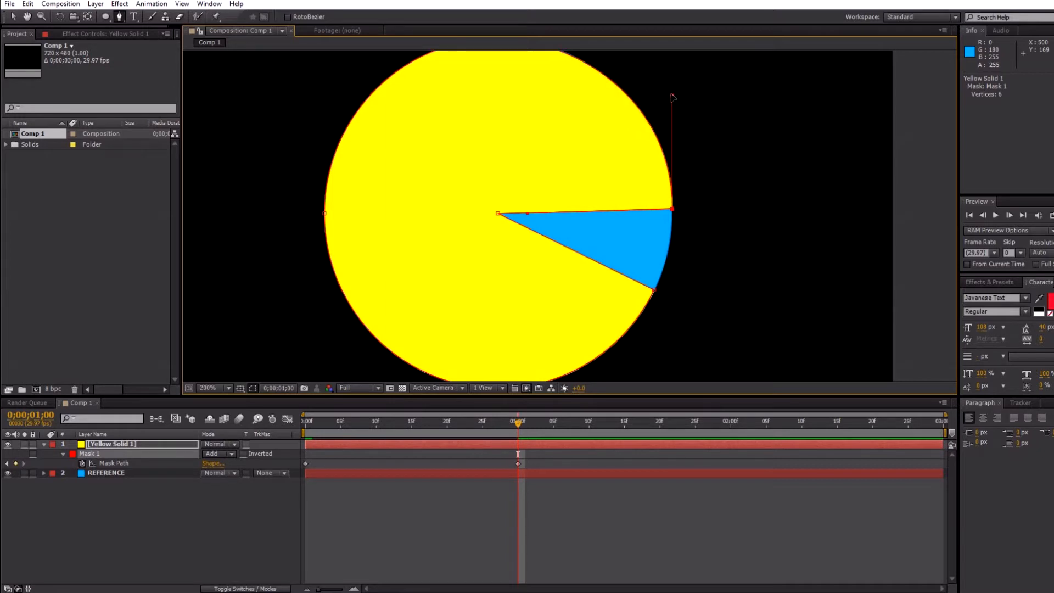
pyautogui.press(',')
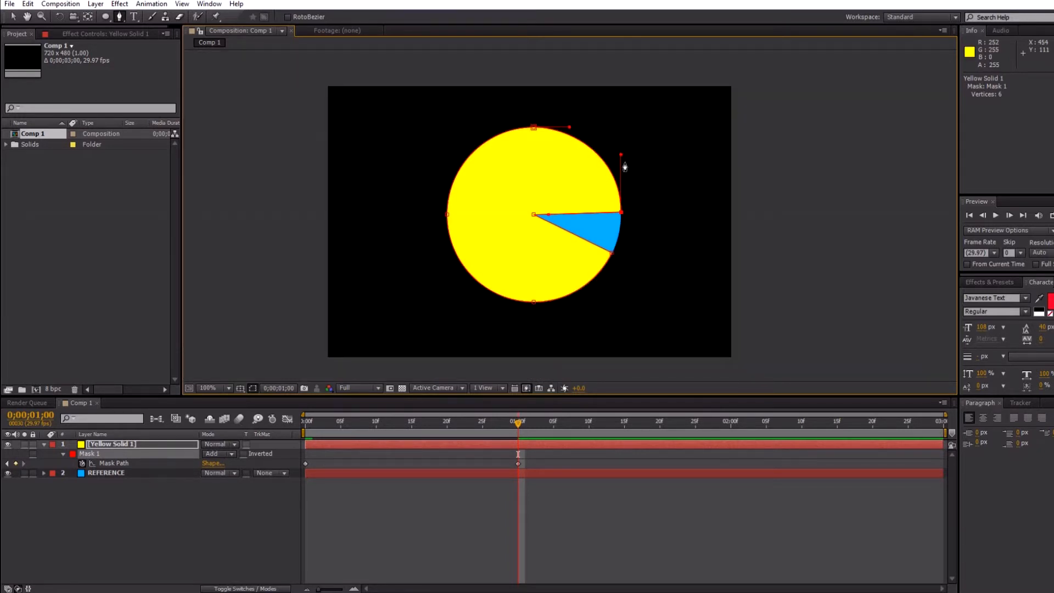
pyautogui.press('.')
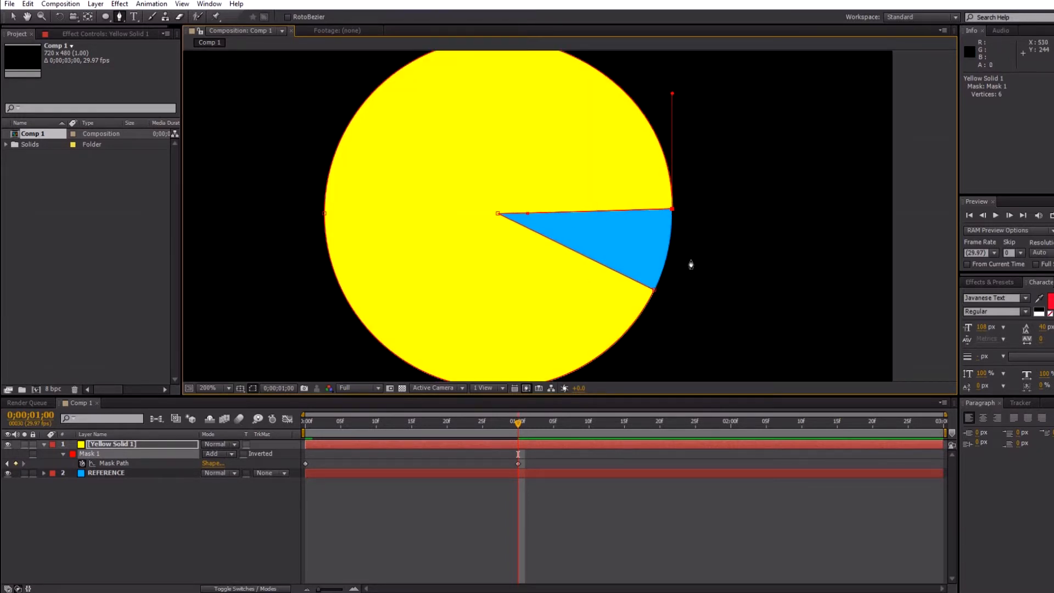
# Step: Nudge the wedge's lower outer vertex up and outward until it meets the upper outer vertex at the circle's rightmost point
pyautogui.click(655, 291)
pyautogui.press('Up')
pyautogui.press('Up')
pyautogui.press('Up')
pyautogui.press('Up')
pyautogui.press('Up')
pyautogui.press('Up')
pyautogui.press('Up')
pyautogui.press('Up')
pyautogui.press('Up')
pyautogui.press('Up')
pyautogui.press('Up')
pyautogui.press('Up')
pyautogui.press('Up')
pyautogui.press('Up')
pyautogui.press('Up')
pyautogui.press('Up')
pyautogui.press('Up')
pyautogui.press('Up')
pyautogui.press('Up')
pyautogui.press('Up')
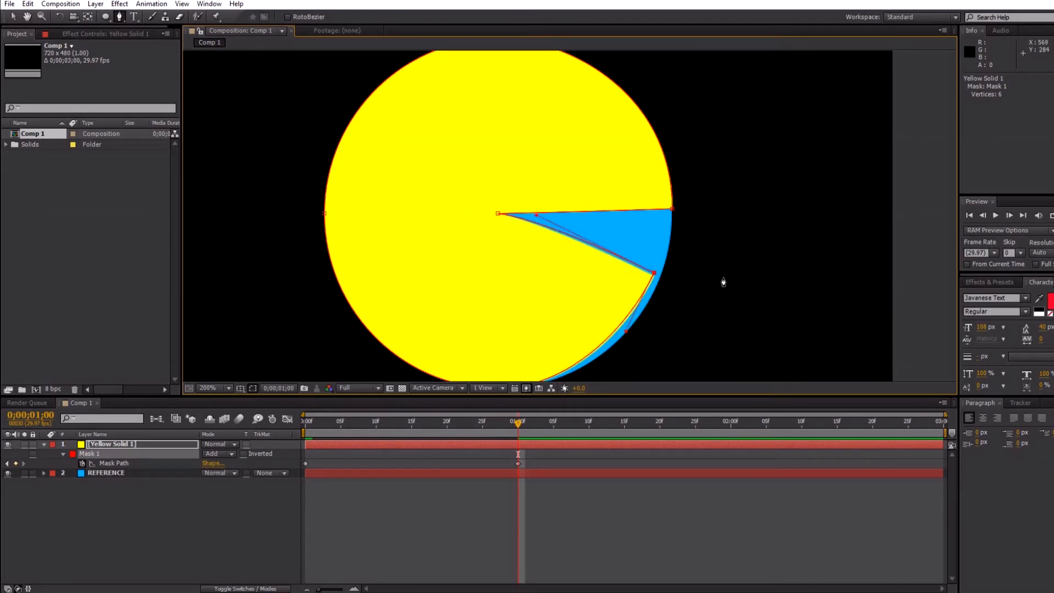
pyautogui.press('Right')
pyautogui.press('Right')
pyautogui.press('Right')
pyautogui.press('Right')
pyautogui.press('Right')
pyautogui.press('Right')
pyautogui.press('Right')
pyautogui.press('Right')
pyautogui.press('Right')
pyautogui.press('Right')
pyautogui.press('Right')
pyautogui.press('Right')
pyautogui.press('Right')
pyautogui.press('Right')
pyautogui.press('Right')
pyautogui.press('Up')
pyautogui.press('Up')
pyautogui.press('Up')
pyautogui.press('Up')
pyautogui.press('Up')
pyautogui.press('Up')
pyautogui.press('Up')
pyautogui.press('Up')
pyautogui.press('Up')
pyautogui.press('Up')
pyautogui.press('Up')
pyautogui.press('Up')
pyautogui.press('Up')
pyautogui.press('Up')
pyautogui.press('Up')
pyautogui.press('Up')
pyautogui.press('Up')
pyautogui.press('Up')
pyautogui.press('Up')
pyautogui.press('Up')
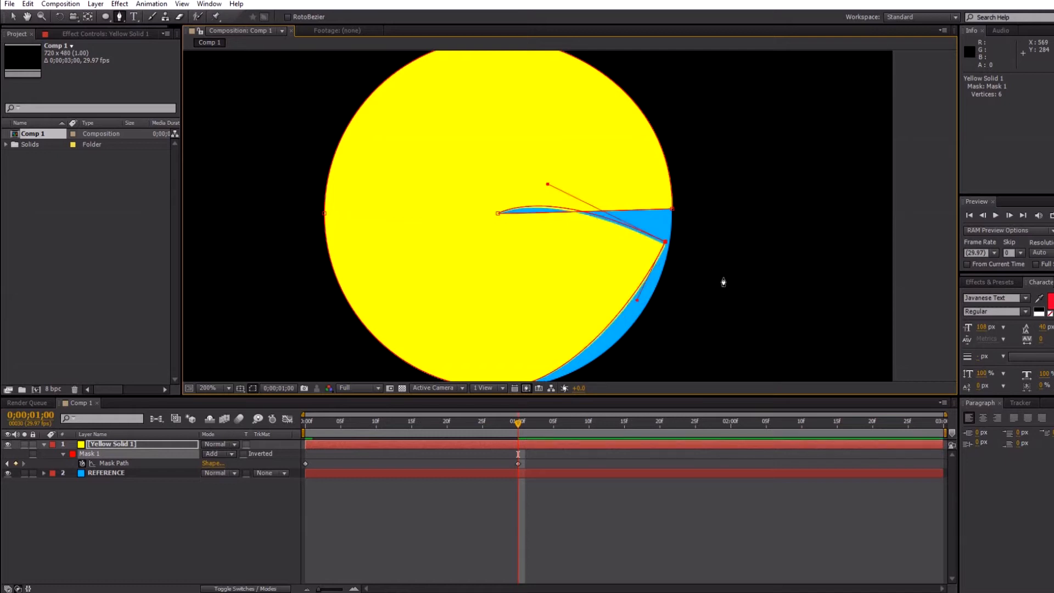
pyautogui.press('Right')
pyautogui.press('Right')
pyautogui.press('Up')
pyautogui.press('Up')
pyautogui.press('Up')
pyautogui.press('Up')
pyautogui.press('Up')
pyautogui.press('Up')
pyautogui.press('Up')
pyautogui.press('Up')
pyautogui.press('Up')
pyautogui.press('Up')
pyautogui.press('Up')
pyautogui.press('Up')
pyautogui.press('Up')
pyautogui.press('Up')
pyautogui.press('Right')
pyautogui.press('Right')
pyautogui.press('Right')
pyautogui.press('Right')
pyautogui.press('Right')
pyautogui.press('Right')
pyautogui.press('Right')
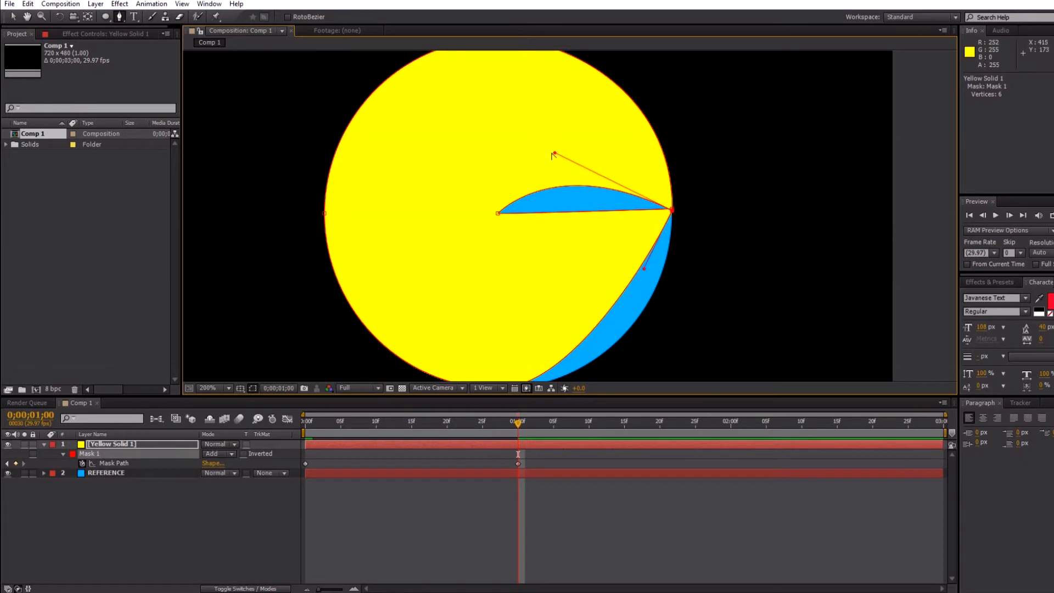
# Step: Adjust the lower outer vertex's two handles to flatten the closed mouth line and fit the lower arc to the reference circle
pyautogui.moveTo(555, 153); pyautogui.dragTo(555, 214)
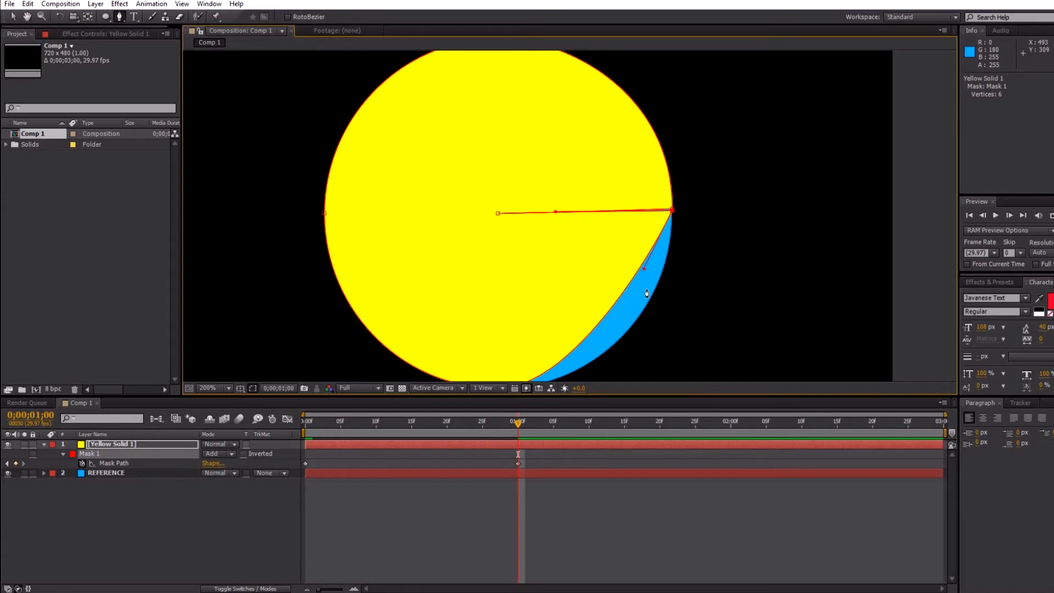
pyautogui.moveTo(644, 269); pyautogui.dragTo(669, 337)
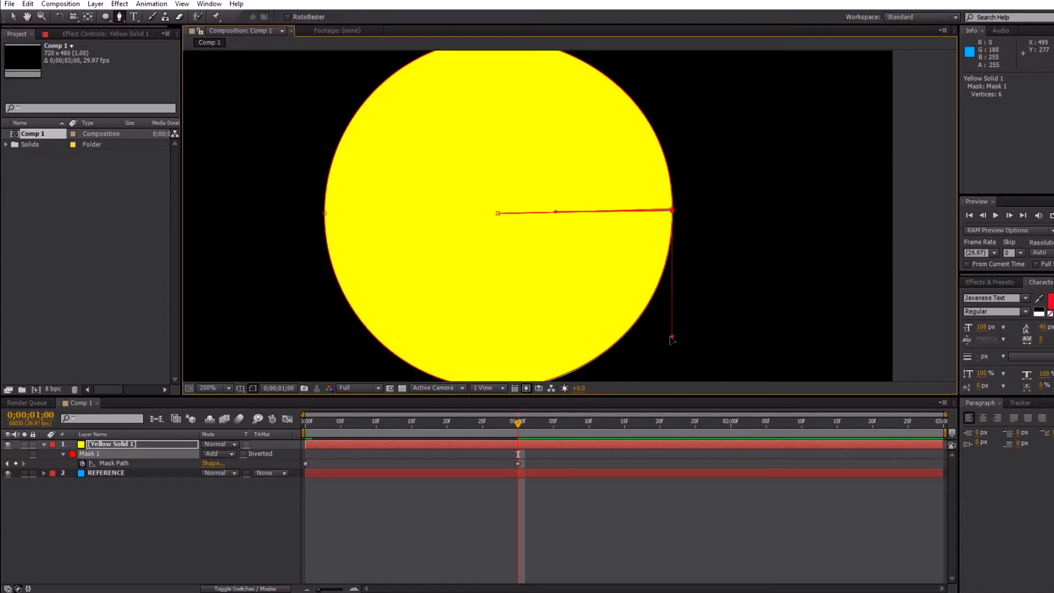
pyautogui.scroll(-1, 652, 309)
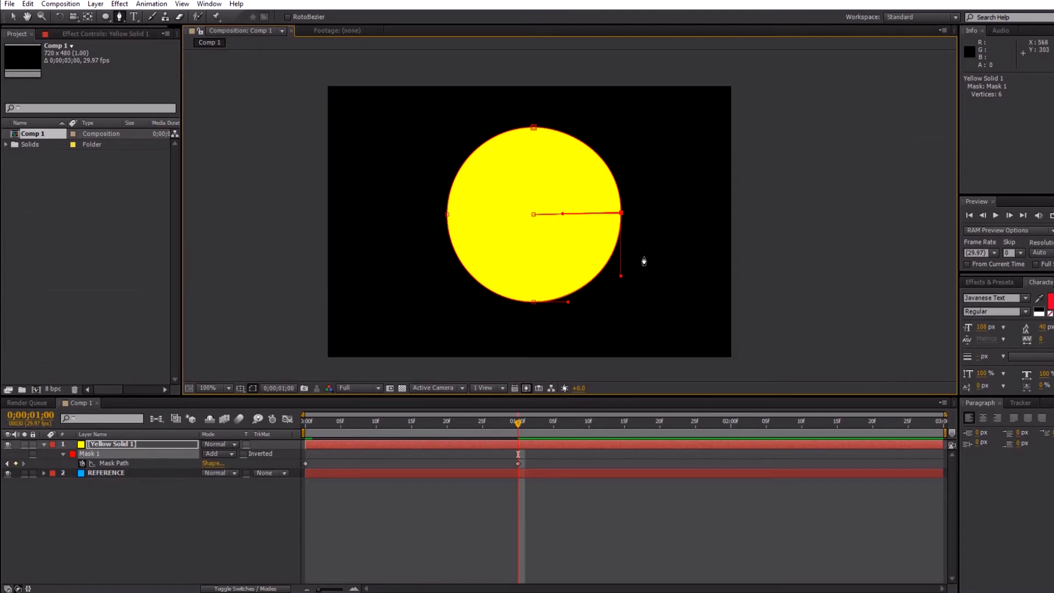
pyautogui.scroll(1, 644, 261)
# Step: Preview the mouth-closing animation from 0;00;00;00
pyautogui.moveTo(516, 423); pyautogui.dragTo(271, 428)
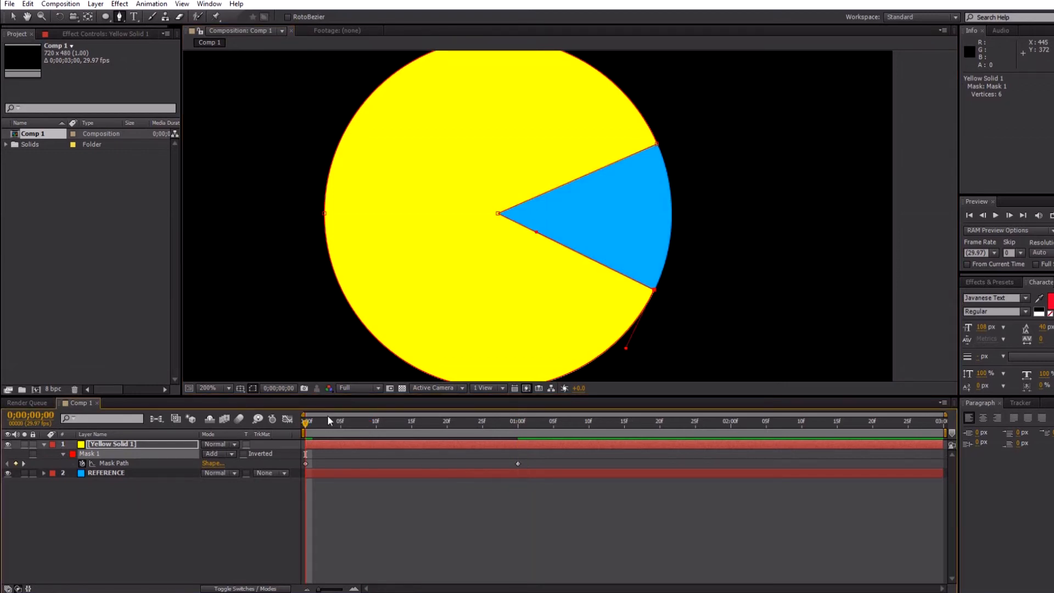
pyautogui.scroll(-1, 451, 287)
pyautogui.press('space')
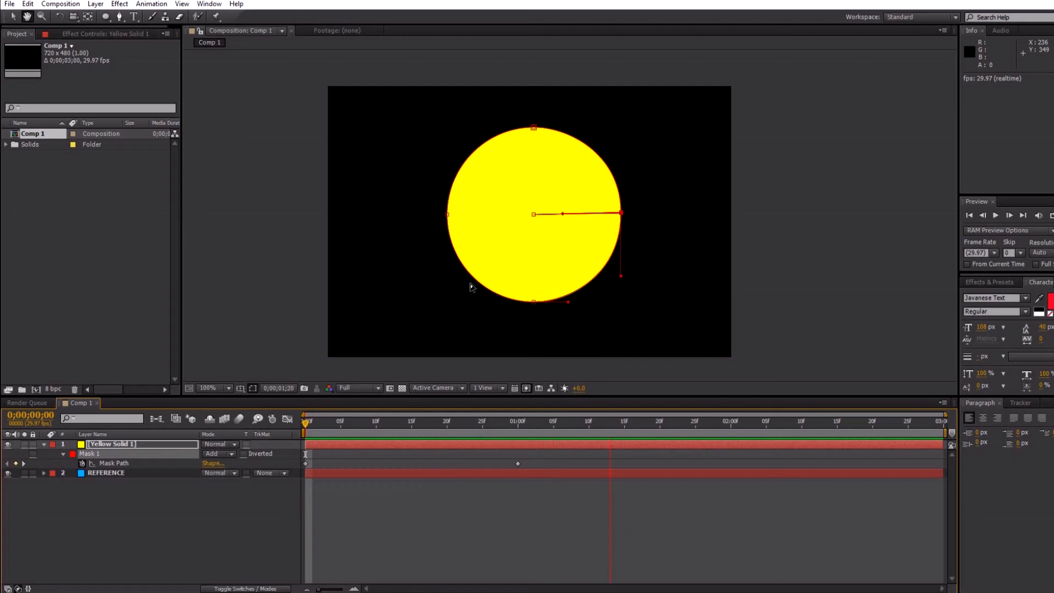
# Step: Move the closed-mouth Mask Path keyframe to 0;00;00;12 and paste a copy of both keyframes at 0;00;00;23
pyautogui.press('g')
pyautogui.moveTo(516, 465); pyautogui.dragTo(403, 465)
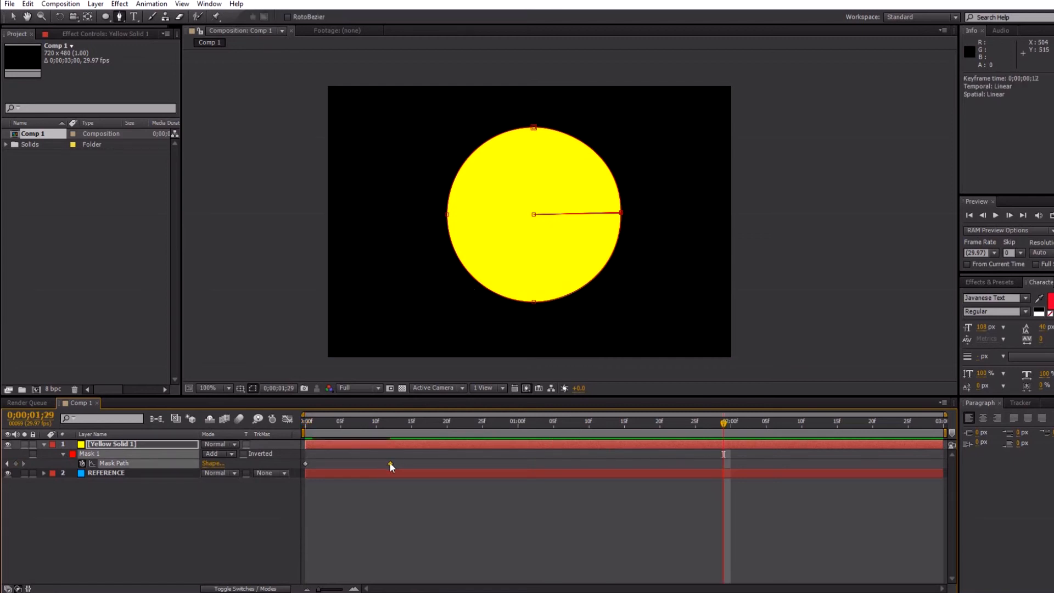
pyautogui.moveTo(404, 453); pyautogui.dragTo(306, 467)
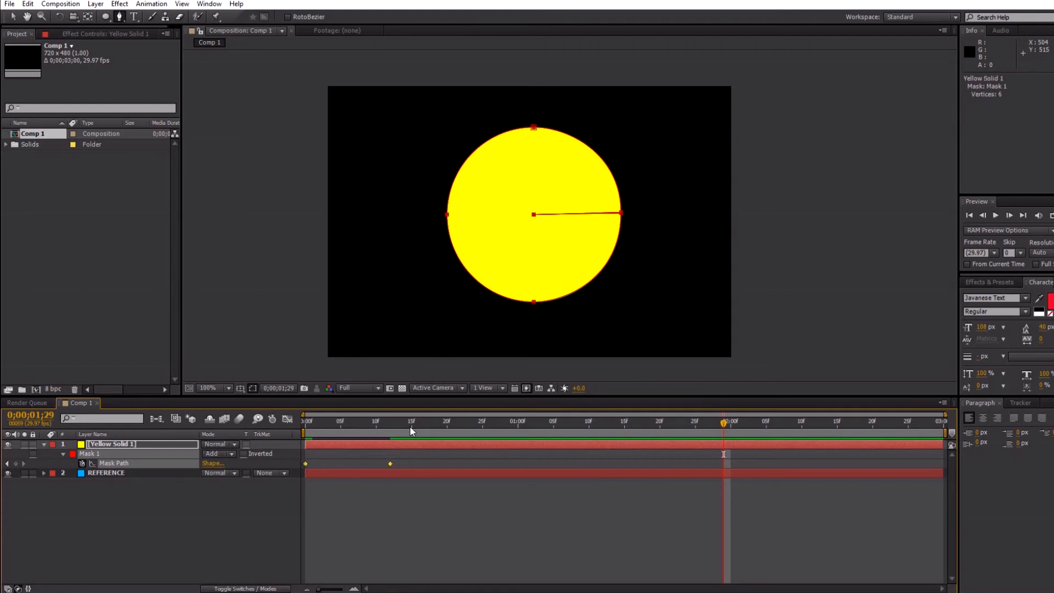
pyautogui.click(470, 423)
pyautogui.hotkey('ctrl', 'c')
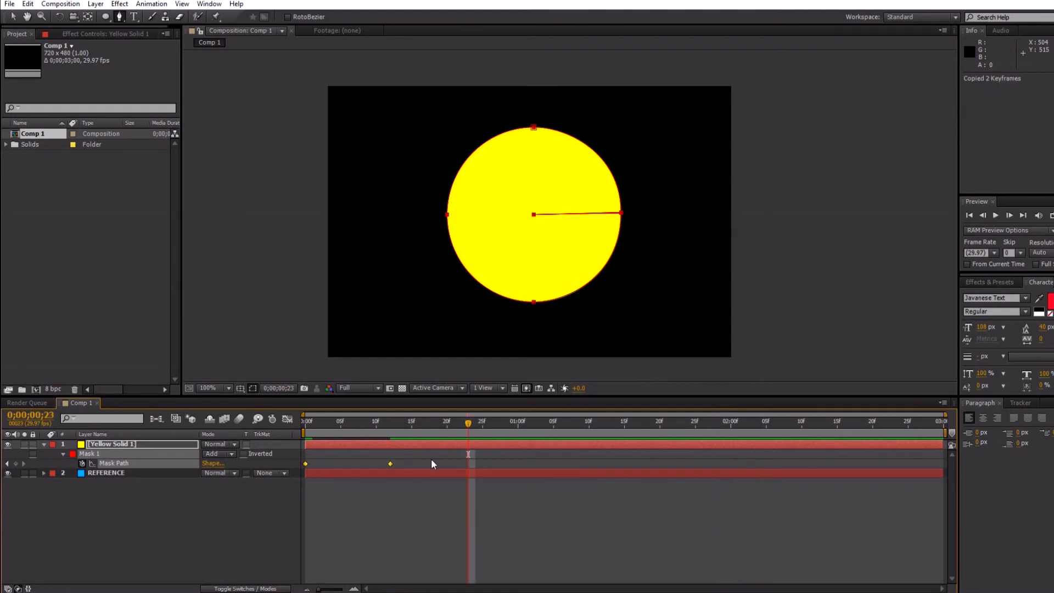
pyautogui.hotkey('ctrl', 'v')
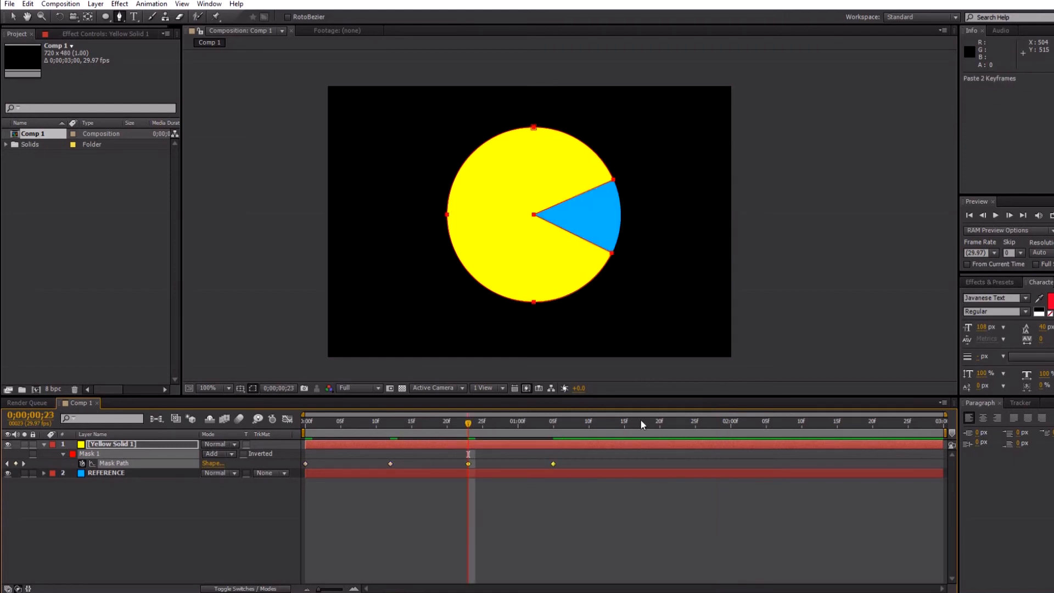
# Step: Copy all four Mask Path keyframes and paste them at 0;00;01;17 to continue the mouth movement
pyautogui.click(638, 423)
pyautogui.moveTo(572, 458); pyautogui.dragTo(308, 468)
pyautogui.hotkey('ctrl', 'c')
pyautogui.hotkey('ctrl', 'v')
# Step: Start a RAM preview of the composition and hide the REFERENCE layer
pyautogui.press('KP_0')
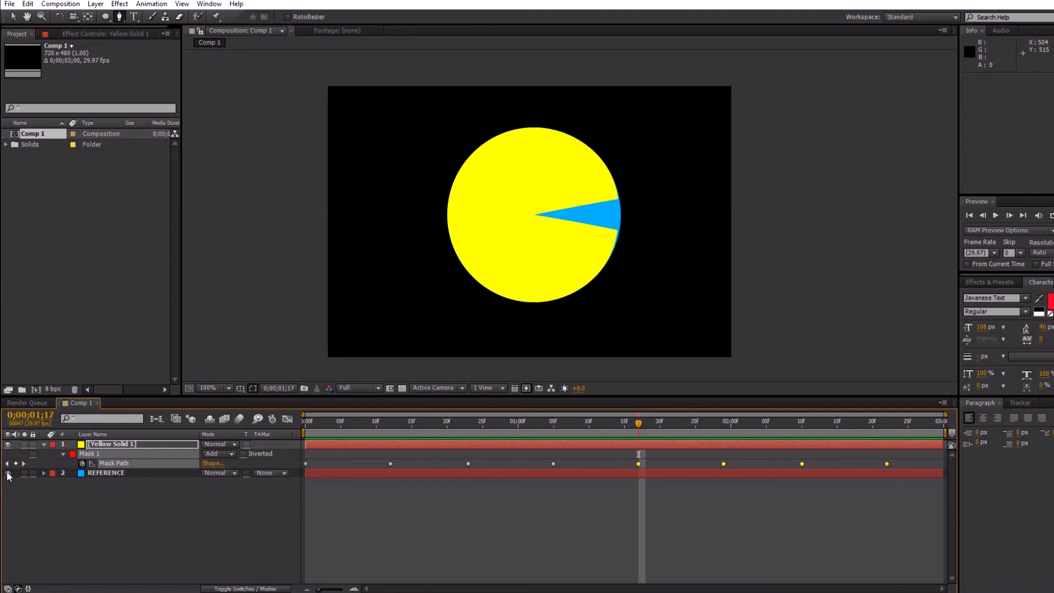
pyautogui.click(7, 473)
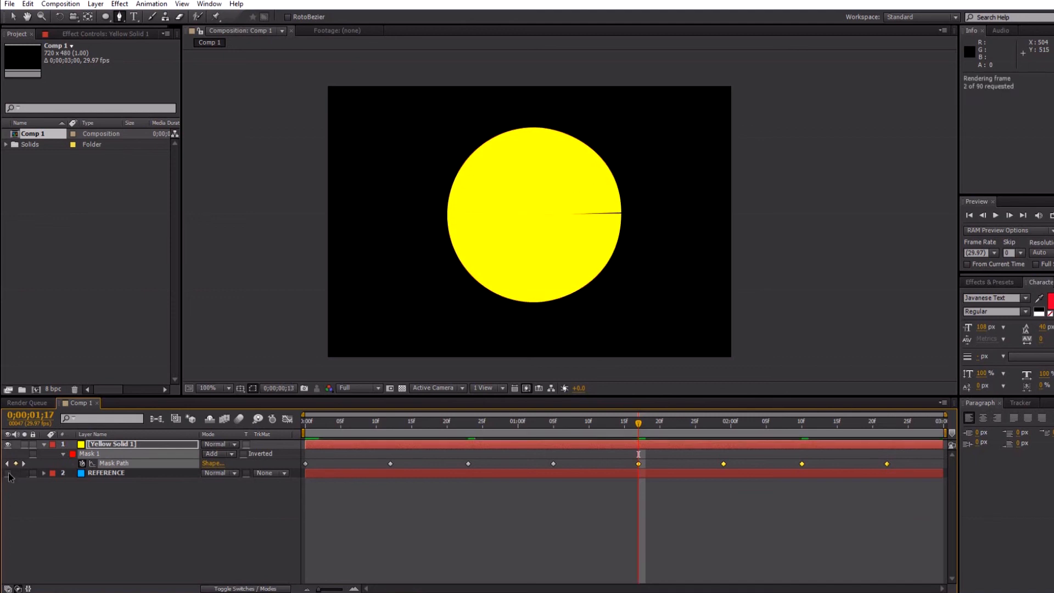